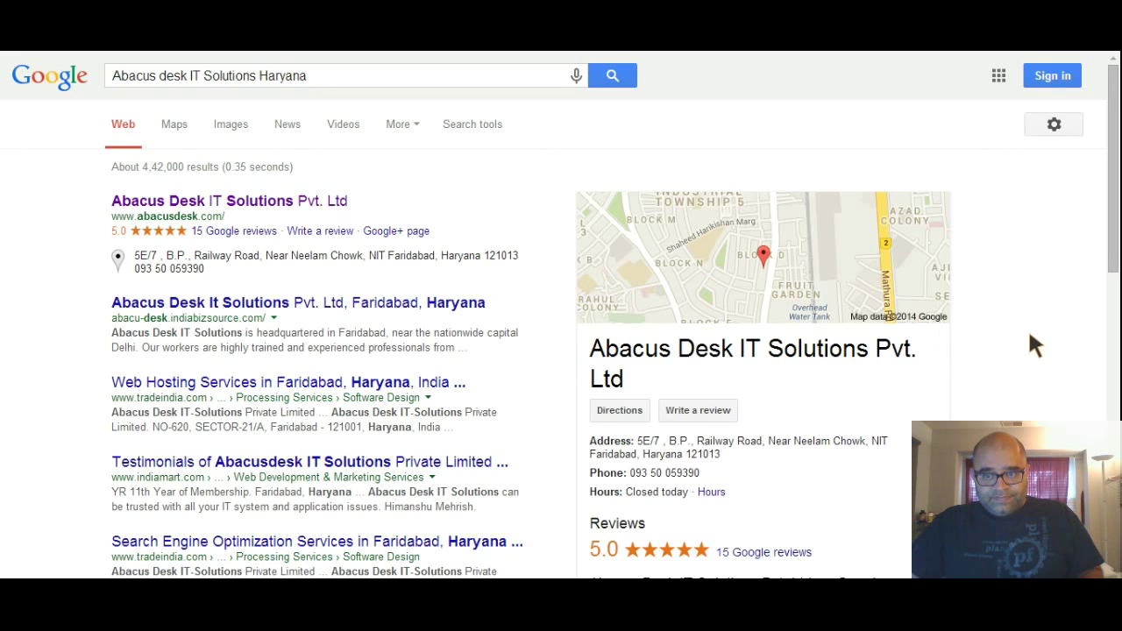
Step: Expand the knowledge panel hours: Sunday closed, Monday to Saturday 9:00 am – 7:00 pm
scroll(1031, 337, "down", 1)
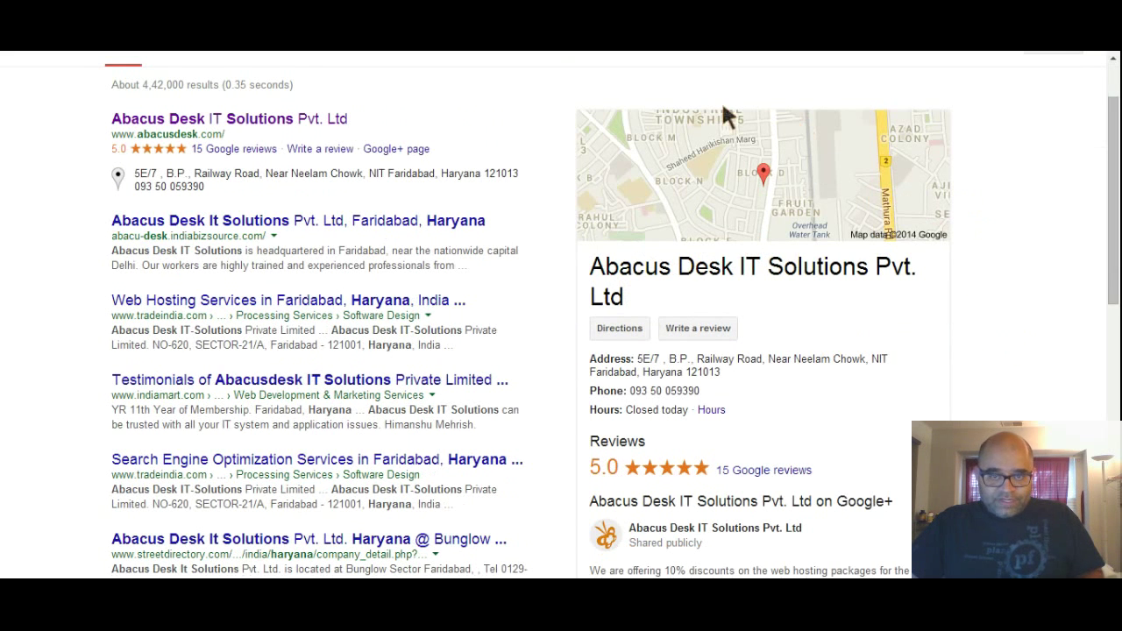
scroll(774, 496, "down", 1)
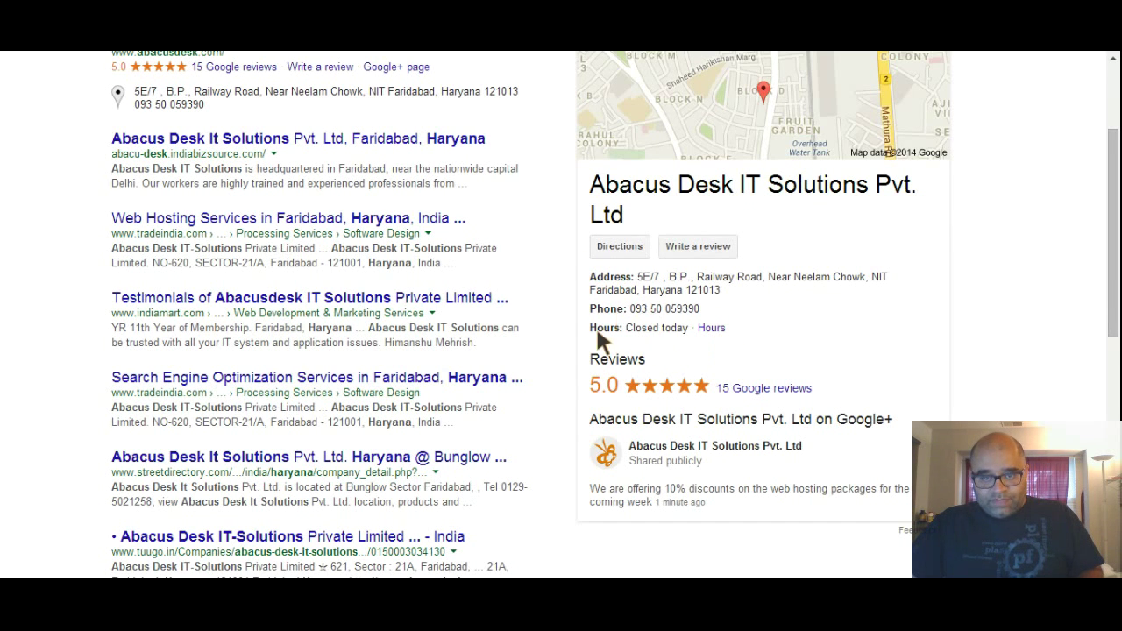
left_click(712, 329)
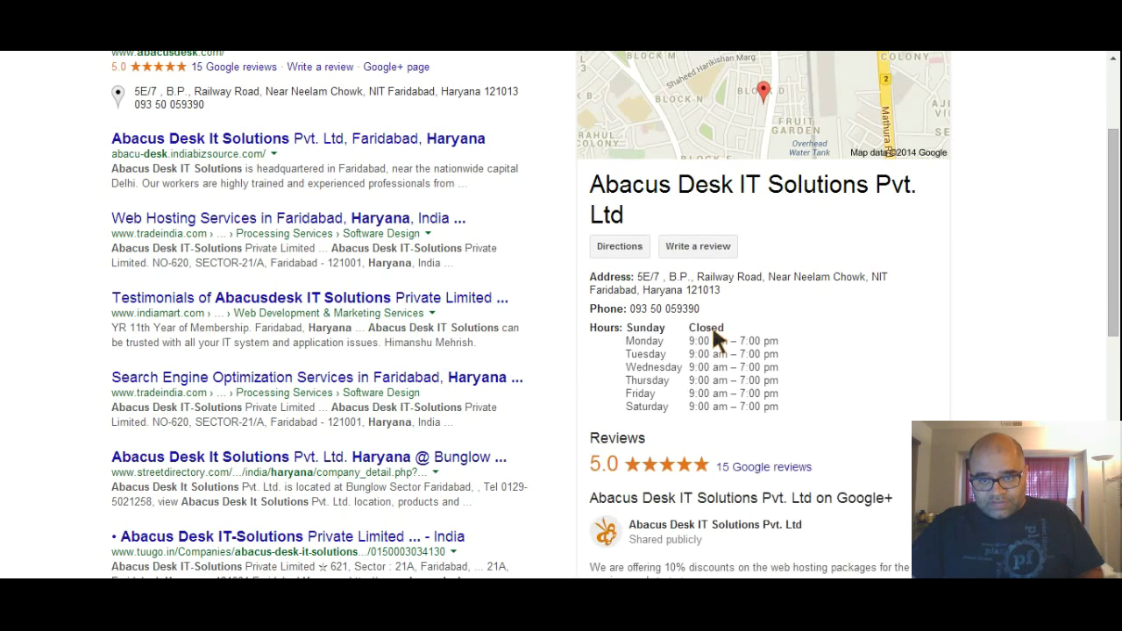
scroll(695, 407, "down", 1)
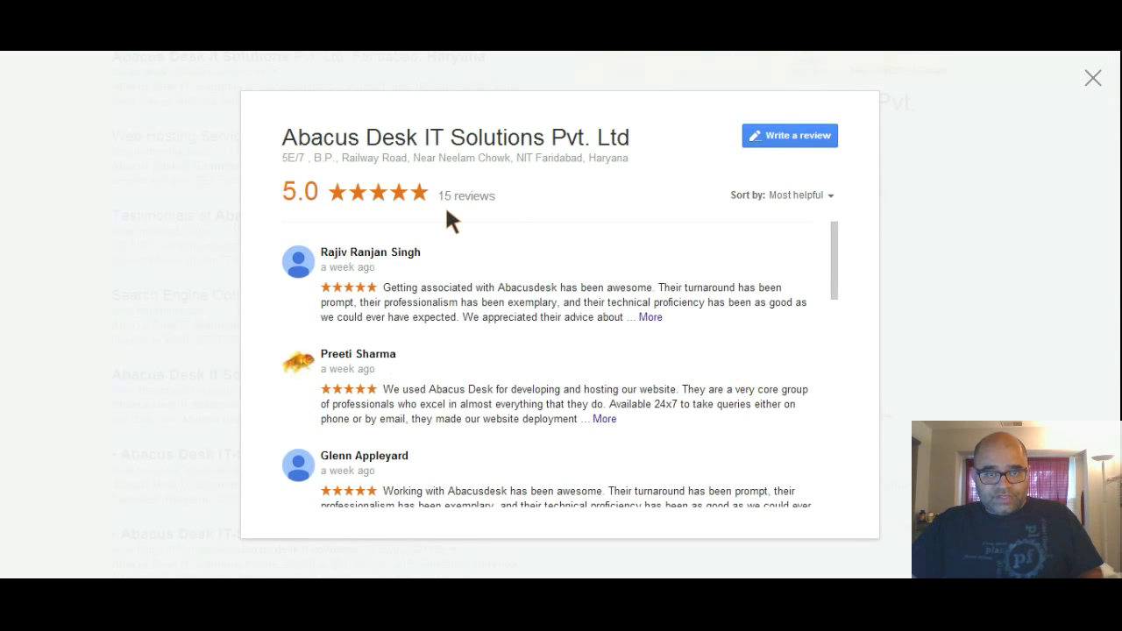
scroll(687, 330, "down", 3)
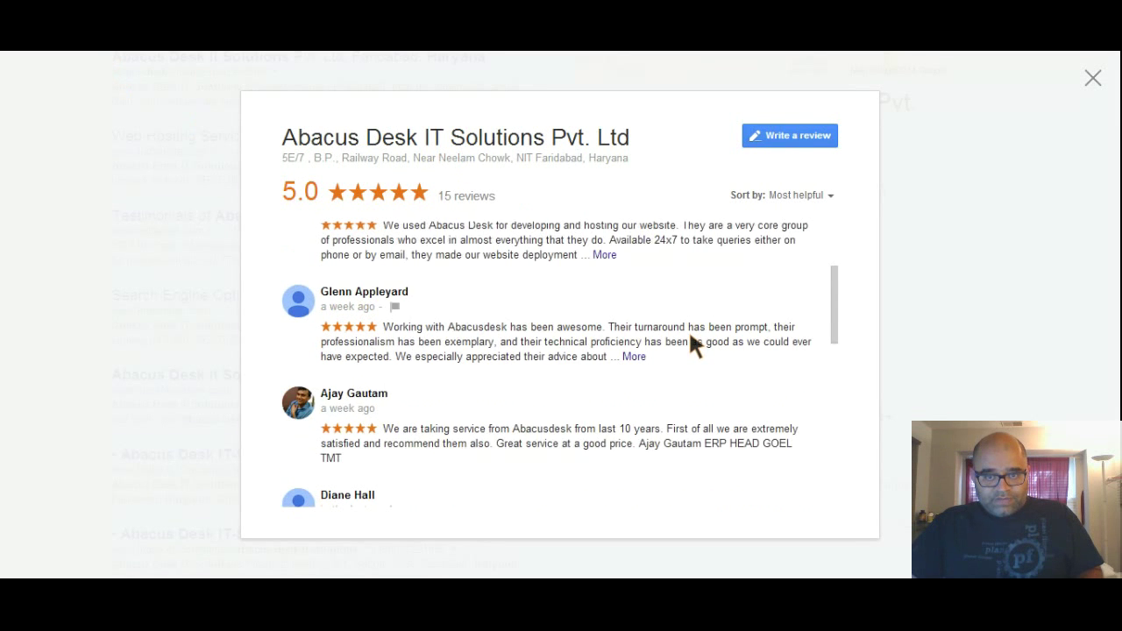
scroll(687, 329, "up", 1)
scroll(688, 330, "down", 1)
scroll(596, 388, "down", 1)
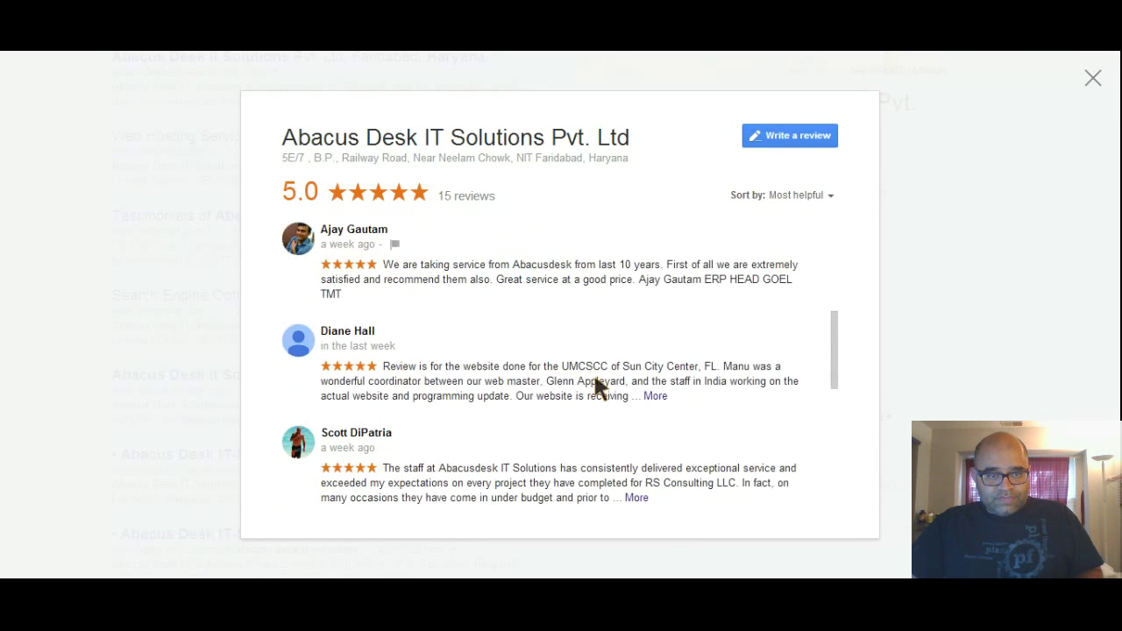
scroll(490, 371, "down", 1)
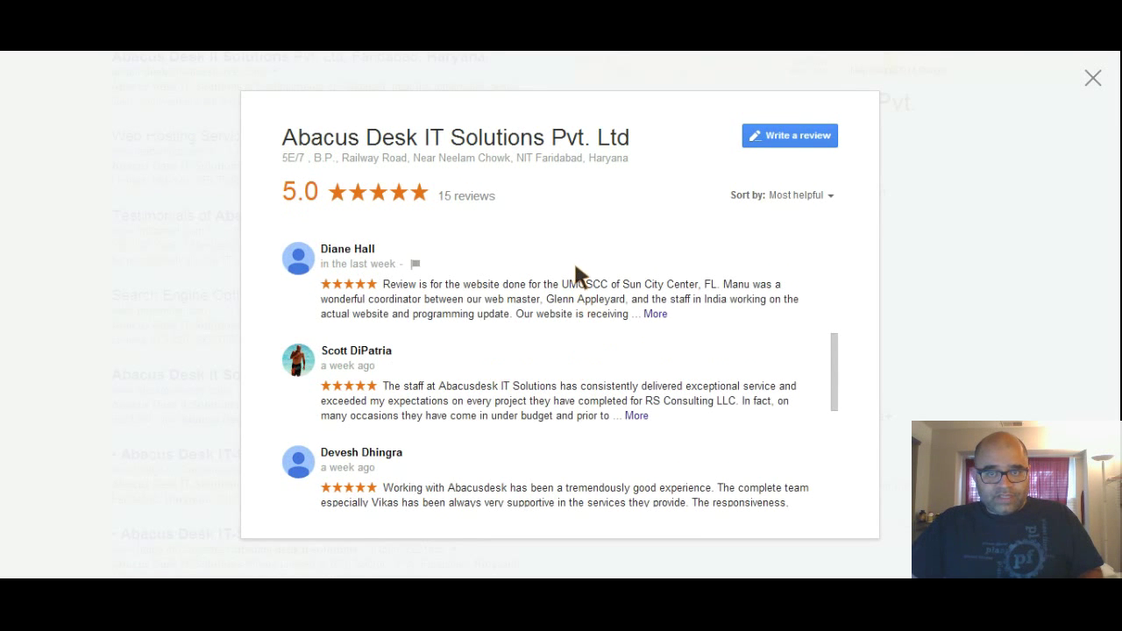
scroll(550, 302, "up", 1)
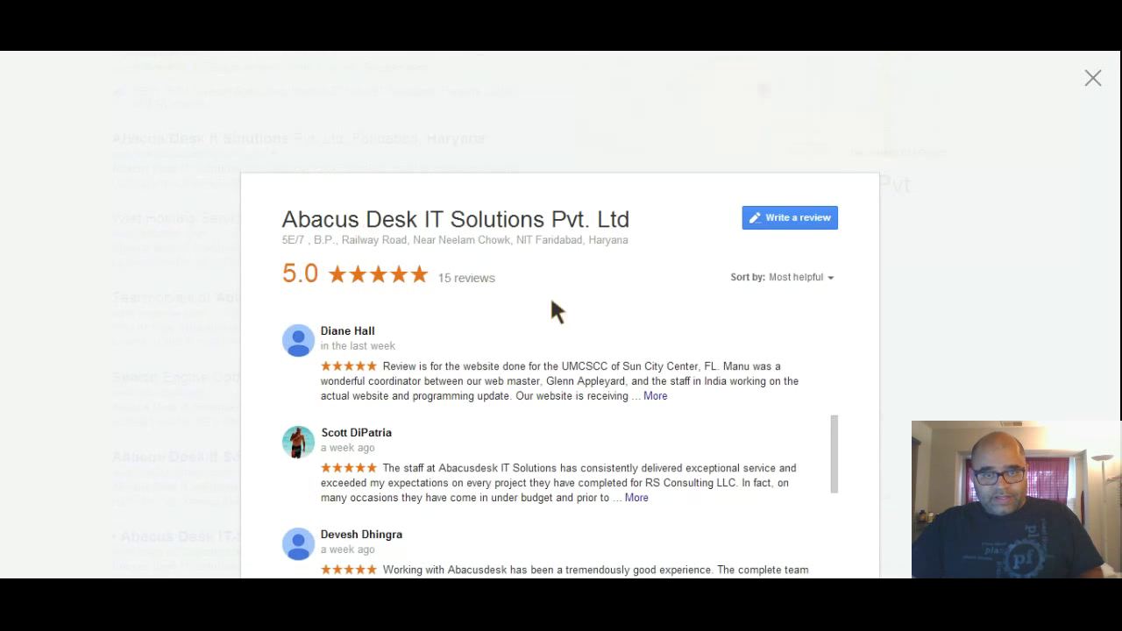
left_click(1093, 78)
Step: Scroll through the company's search results and the Google+ post in the knowledge panel
scroll(767, 323, "down", 1)
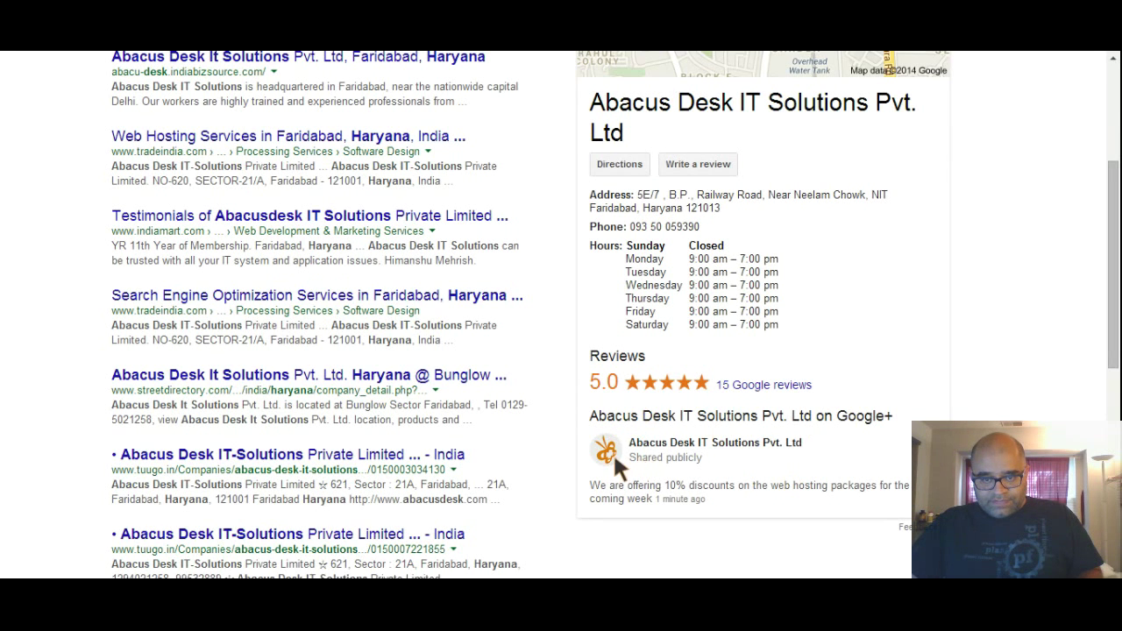
scroll(689, 316, "up", 2)
scroll(679, 278, "down", 2)
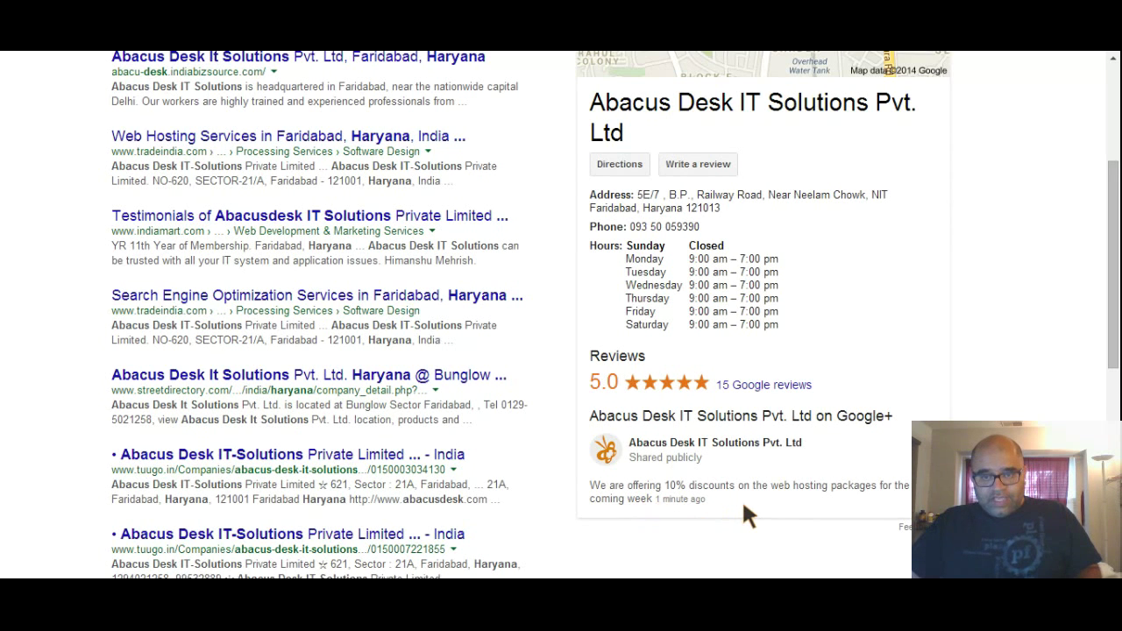
scroll(796, 507, "up", 3)
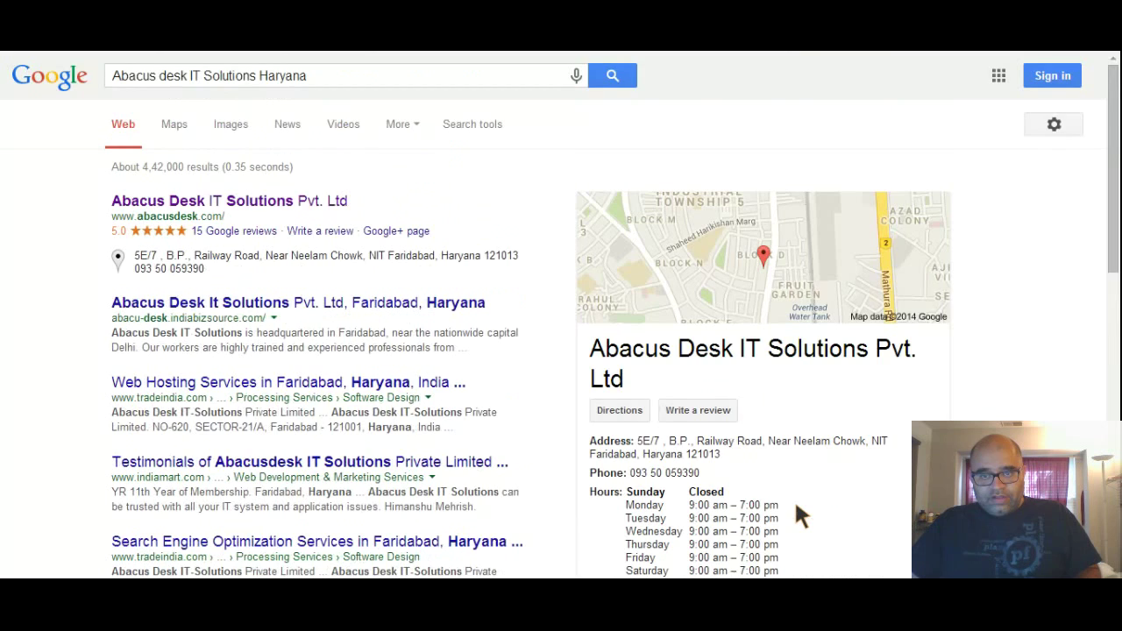
scroll(796, 507, "down", 2)
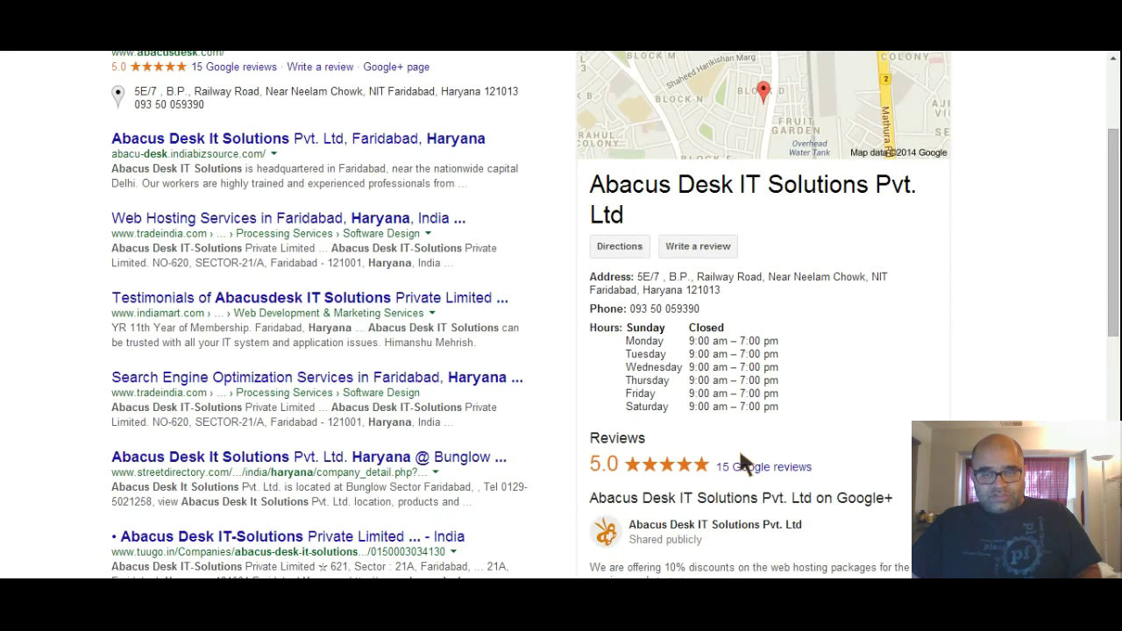
scroll(741, 460, "up", 2)
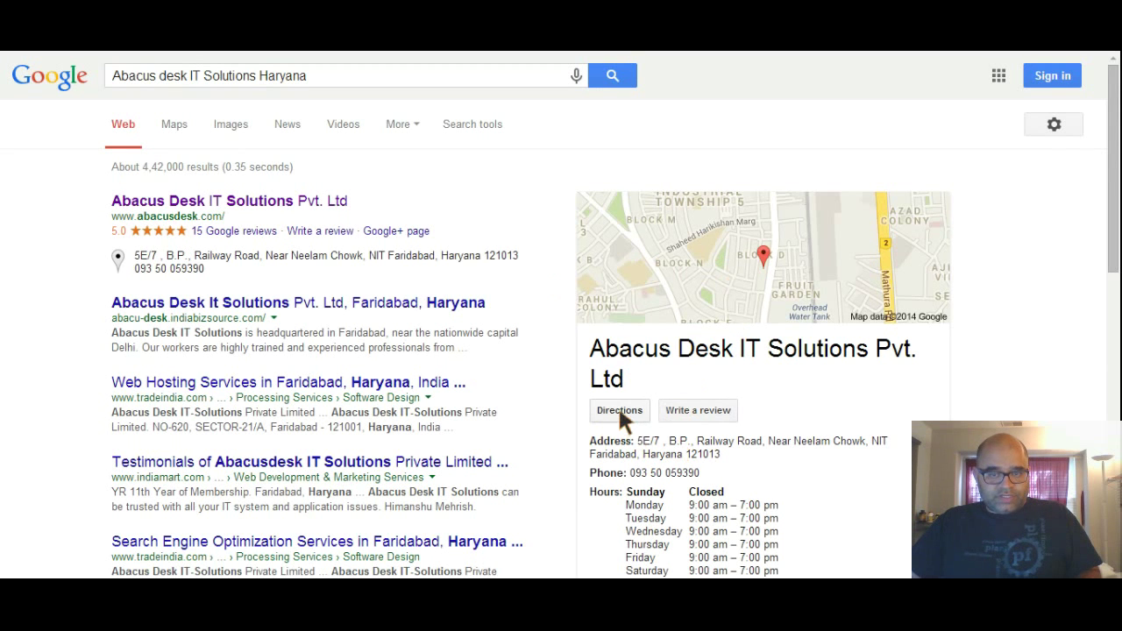
scroll(730, 474, "down", 3)
scroll(730, 474, "up", 3)
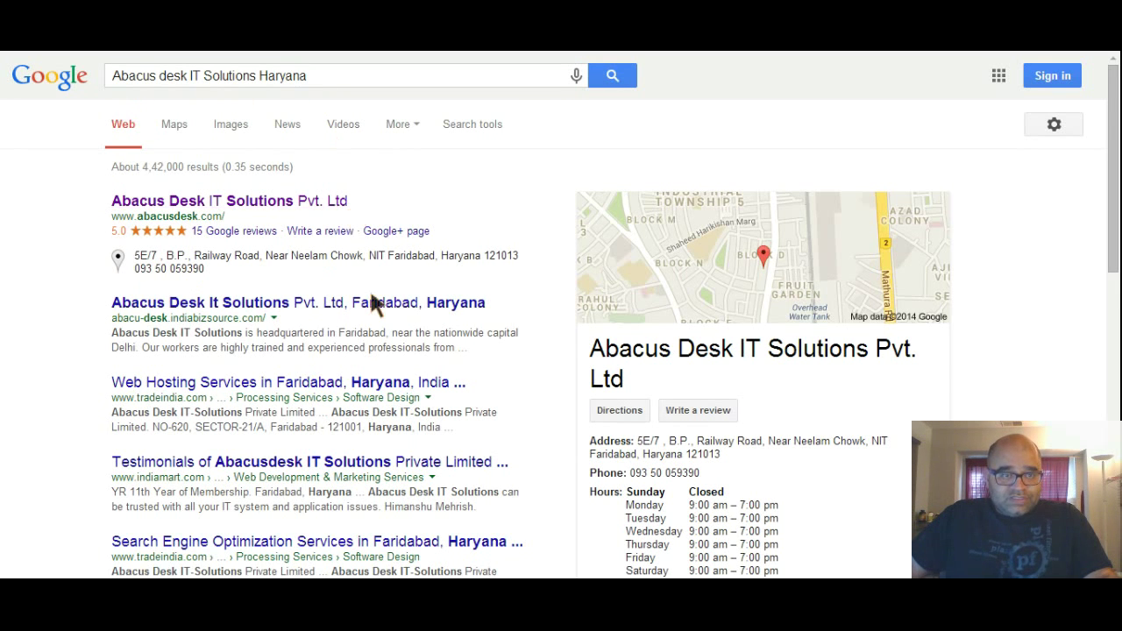
scroll(372, 298, "down", 2)
scroll(376, 301, "up", 1)
scroll(639, 325, "up", 1)
scroll(763, 213, "down", 1)
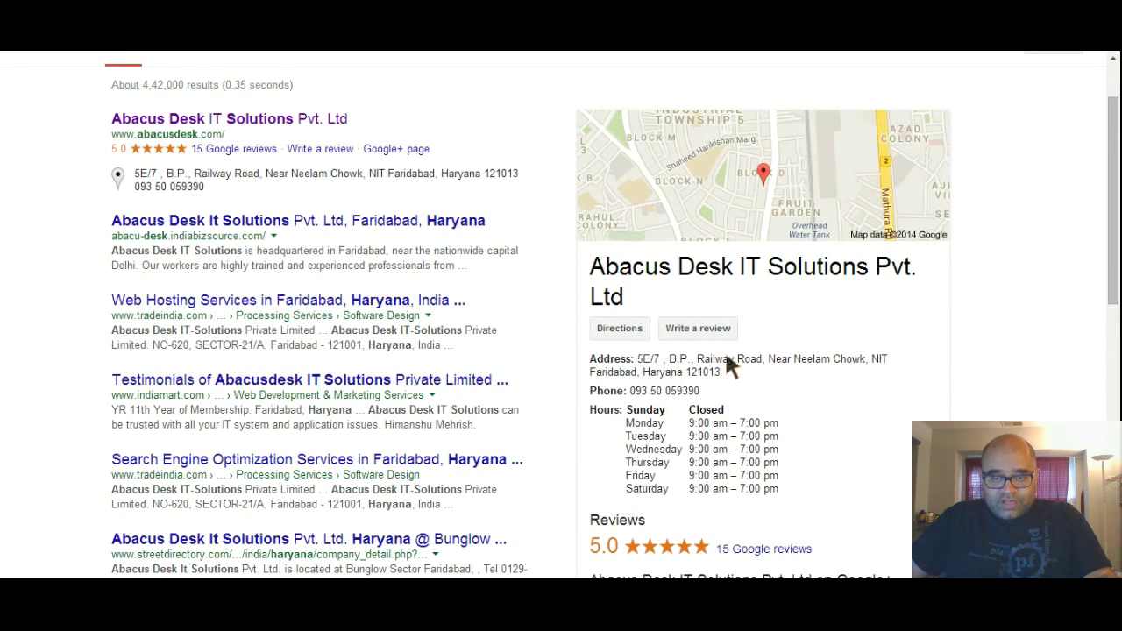
scroll(701, 368, "down", 2)
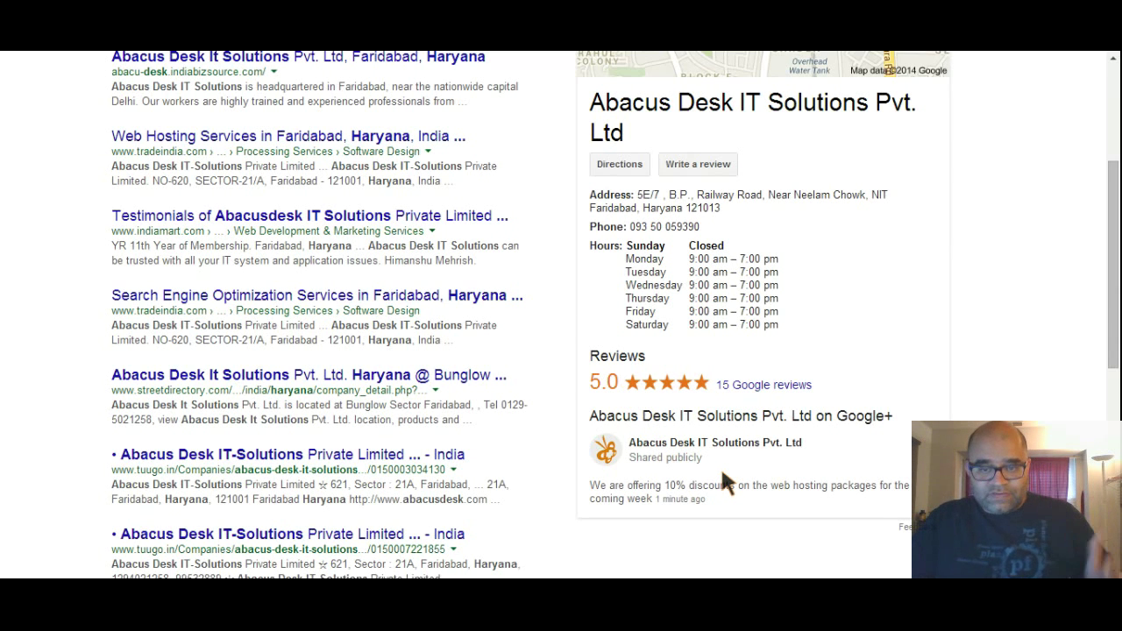
scroll(743, 433, "down", 1)
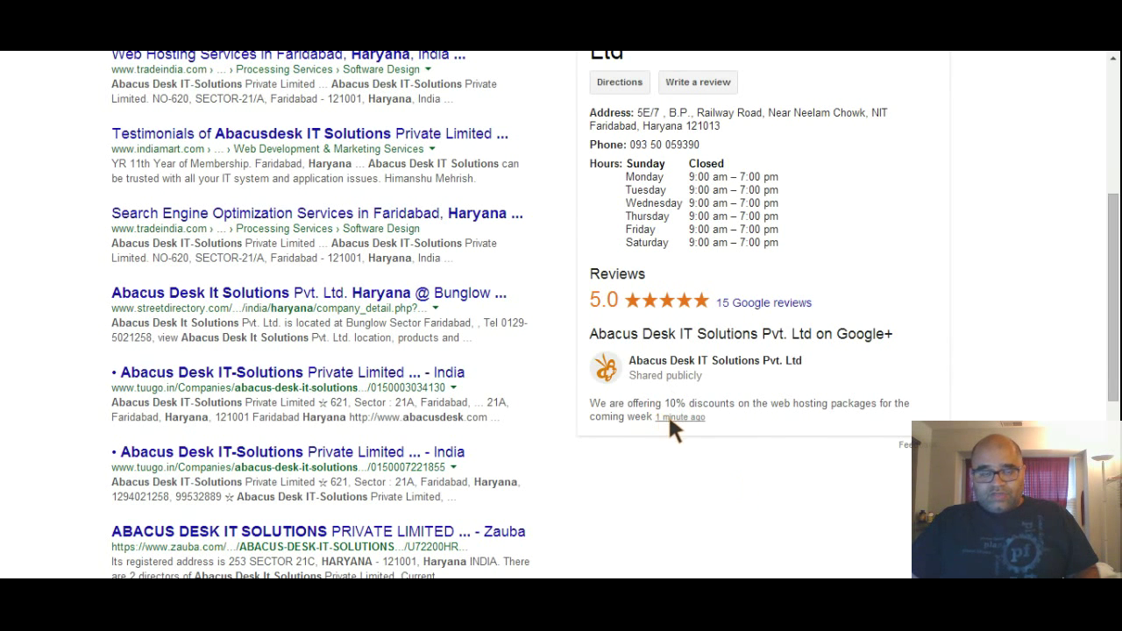
scroll(717, 467, "up", 4)
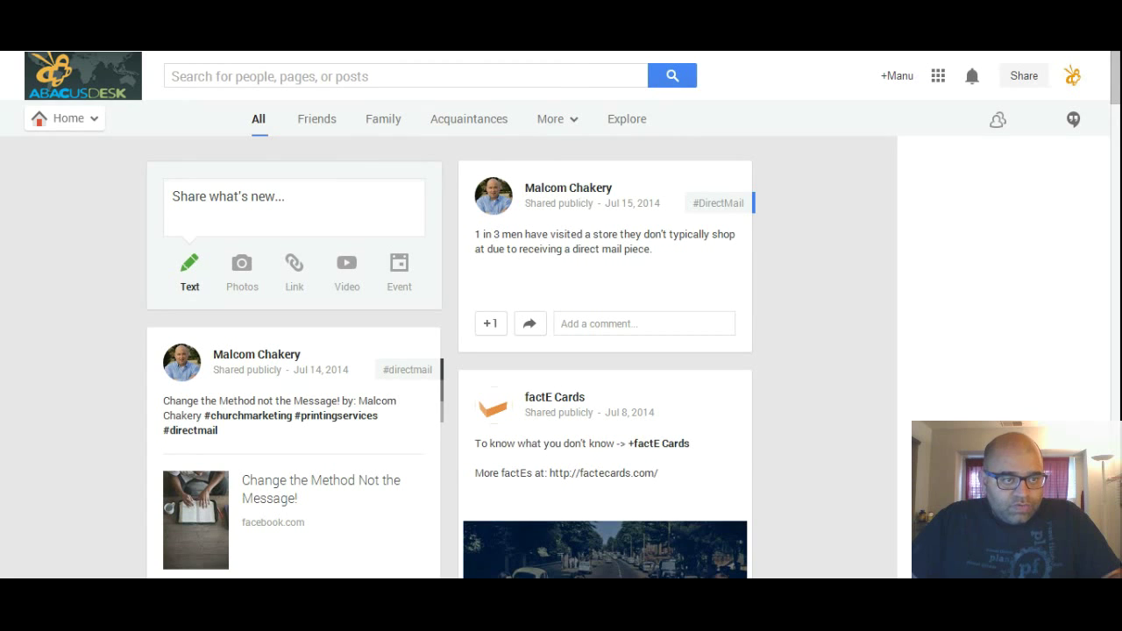
Step: Show Your pages from the Home menu, down to the Abacus Desk IT Solutions Pvt. Ltd card
left_click(91, 124)
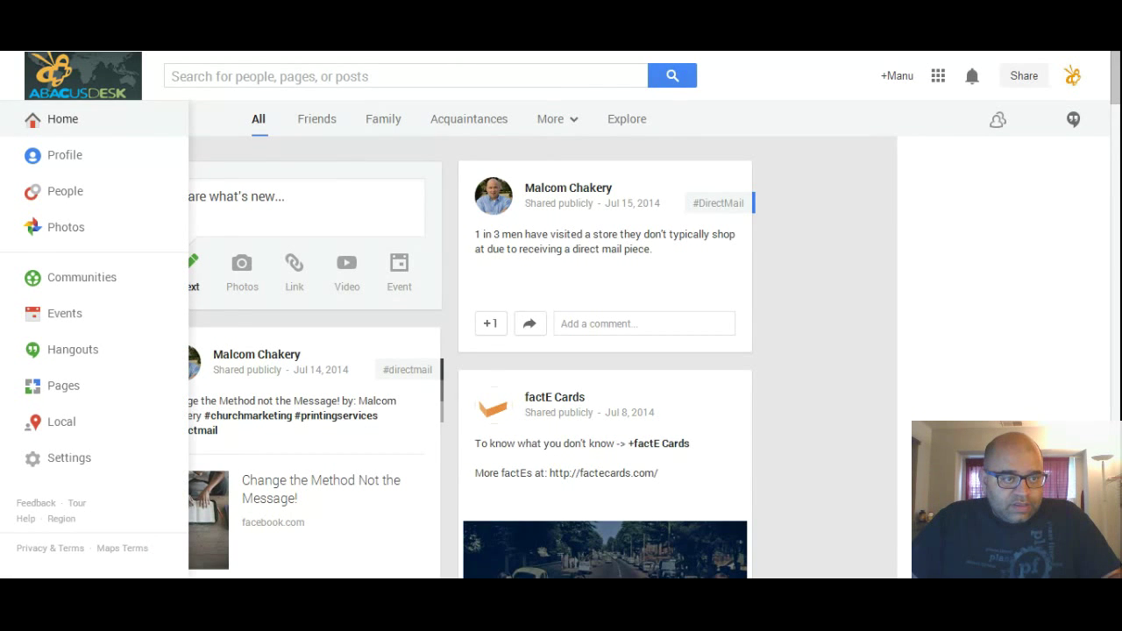
left_click(63, 388)
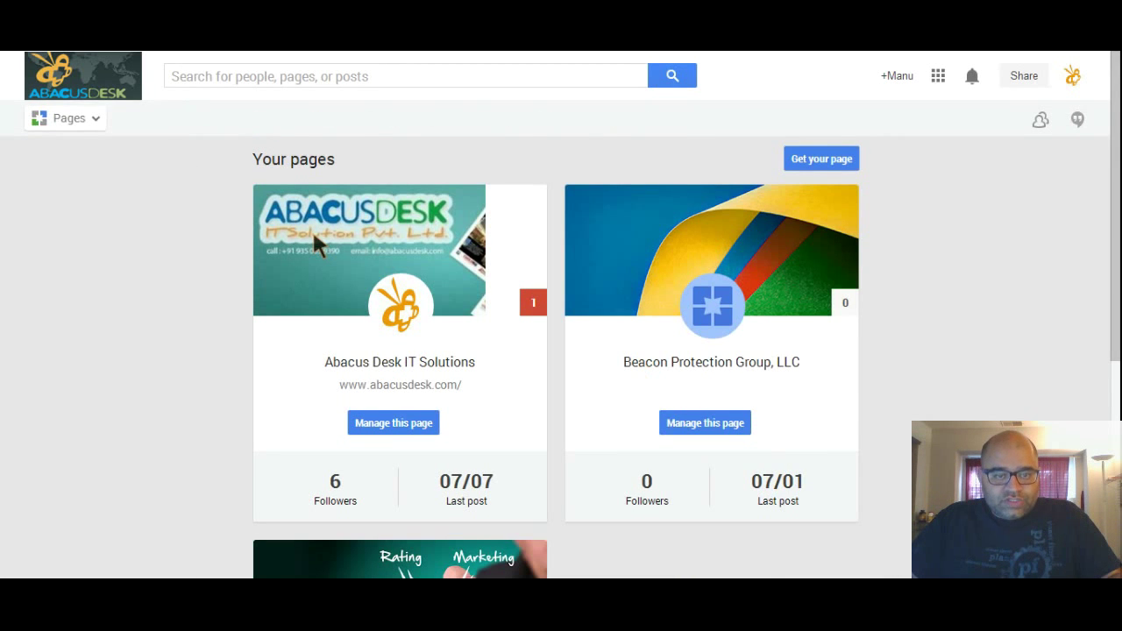
scroll(578, 302, "down", 1)
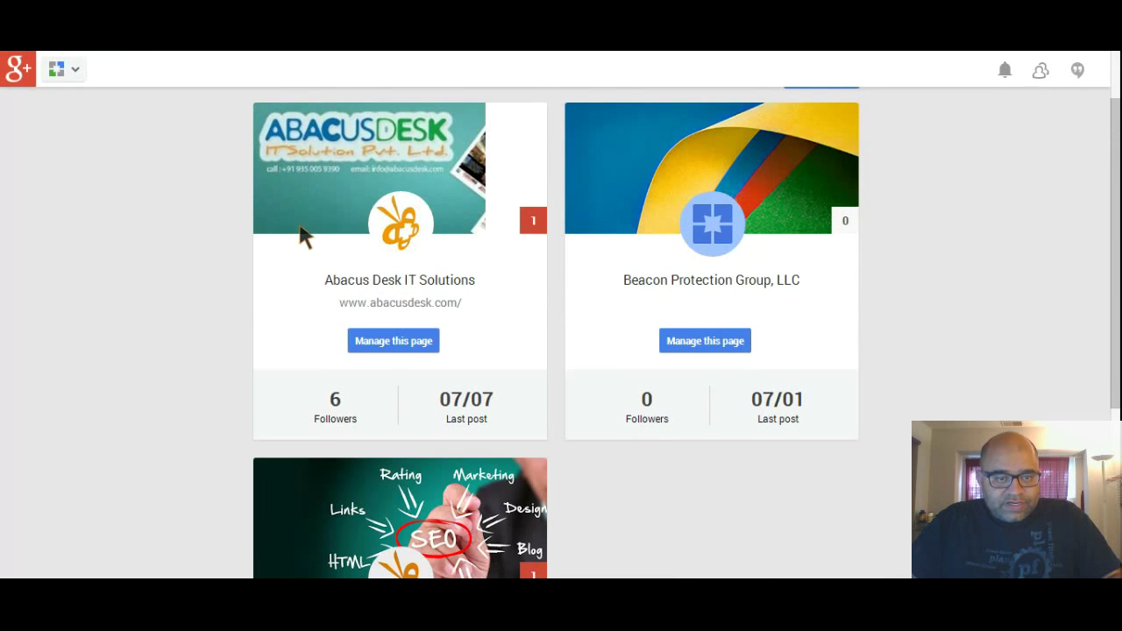
scroll(303, 235, "down", 3)
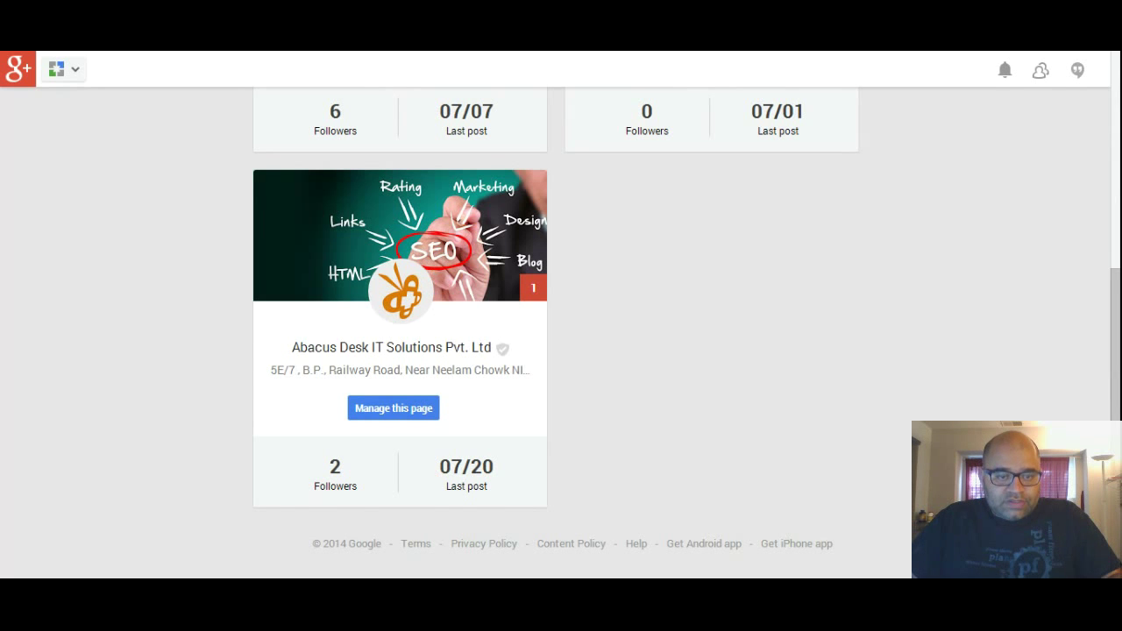
Step: Open the Abacus Desk IT Solutions Pvt. Ltd page card to view its contact details and category
left_click(434, 276)
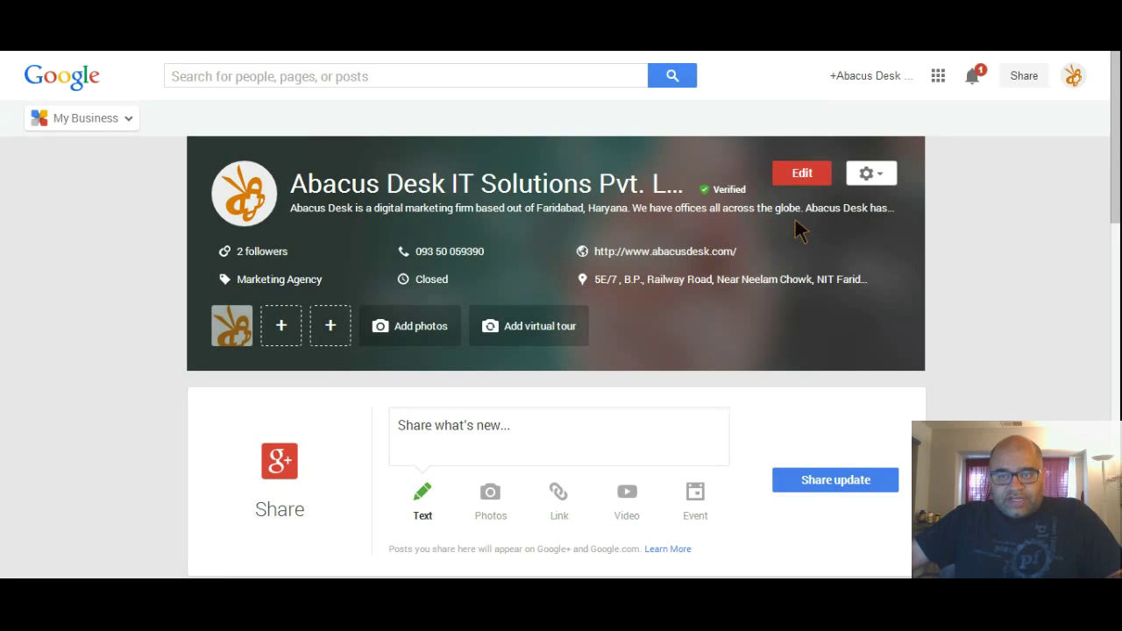
left_click(802, 173)
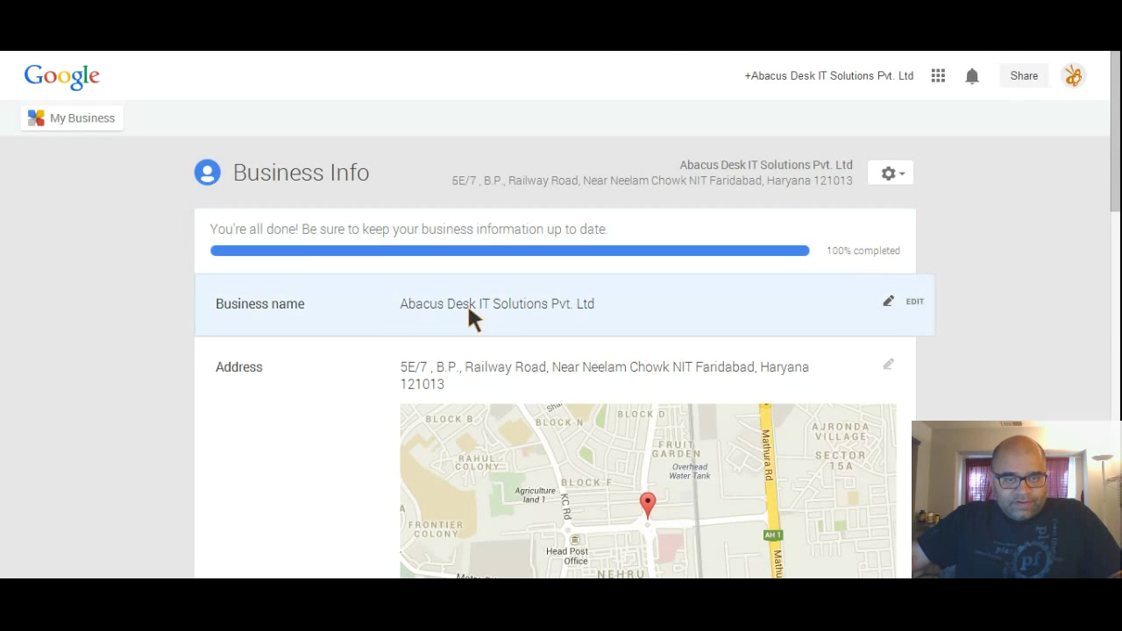
scroll(822, 343, "down", 5)
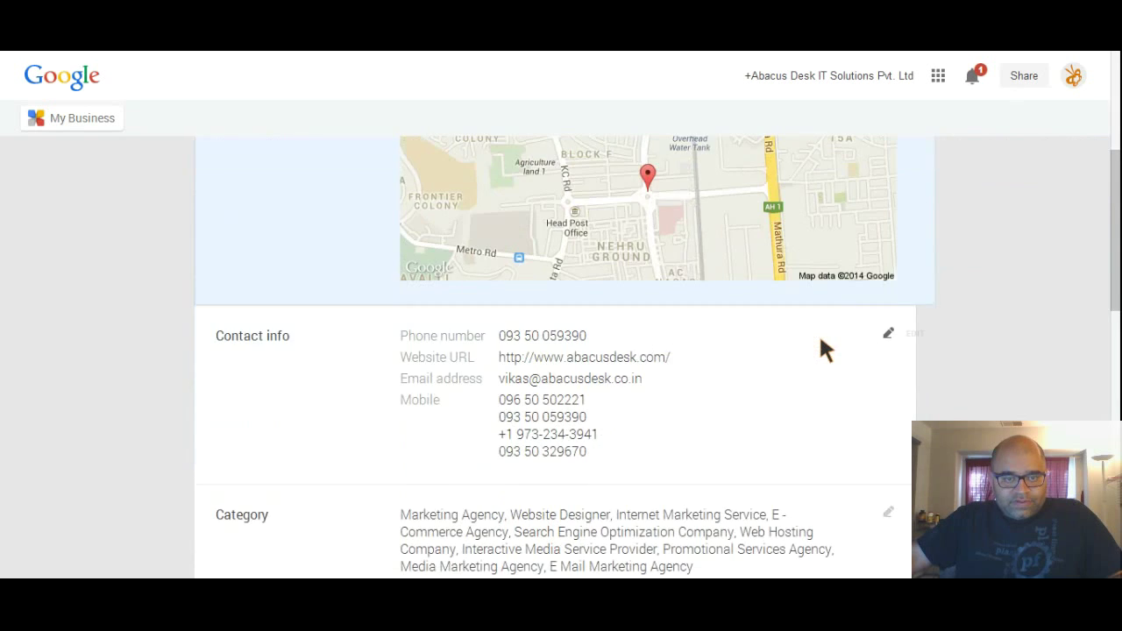
scroll(815, 344, "up", 1)
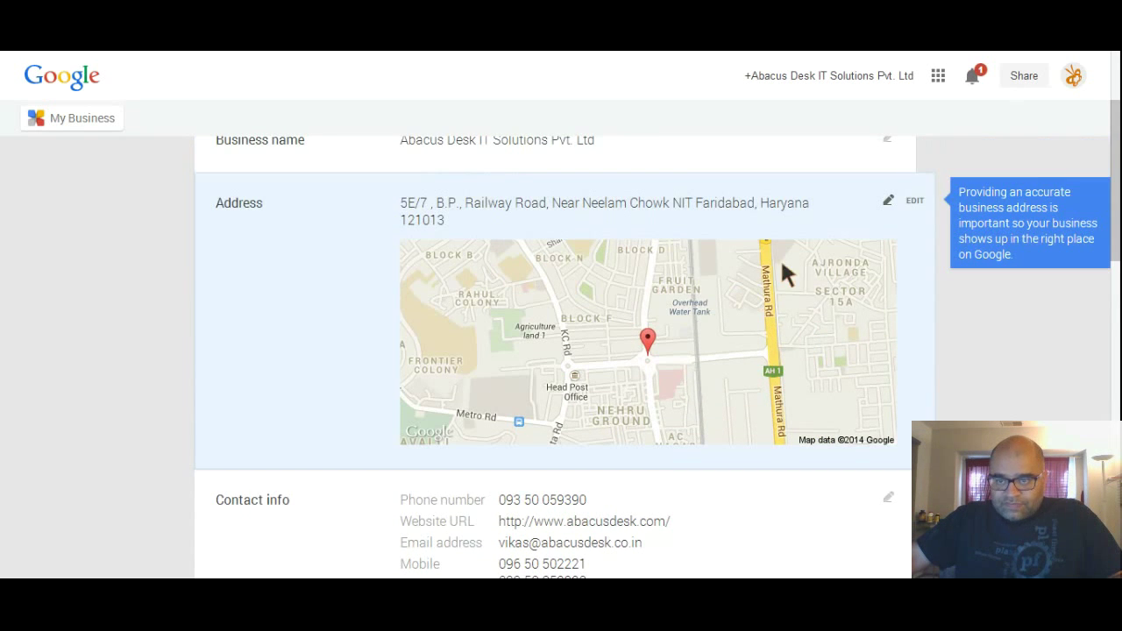
scroll(819, 297, "down", 4)
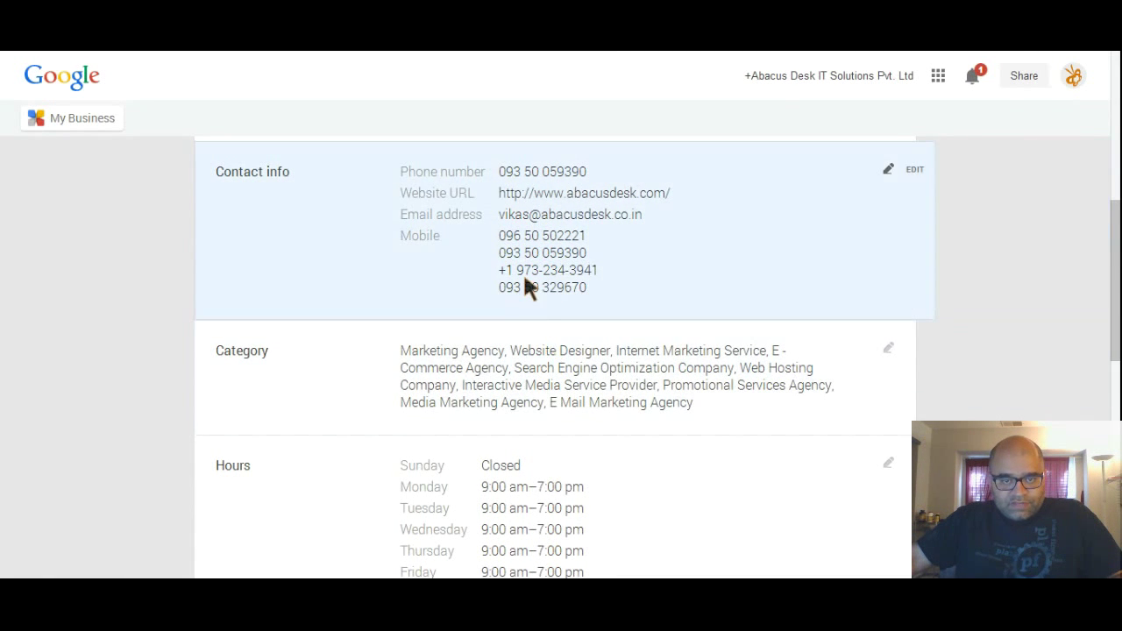
scroll(620, 344, "down", 1)
scroll(619, 346, "down", 1)
scroll(617, 343, "up", 1)
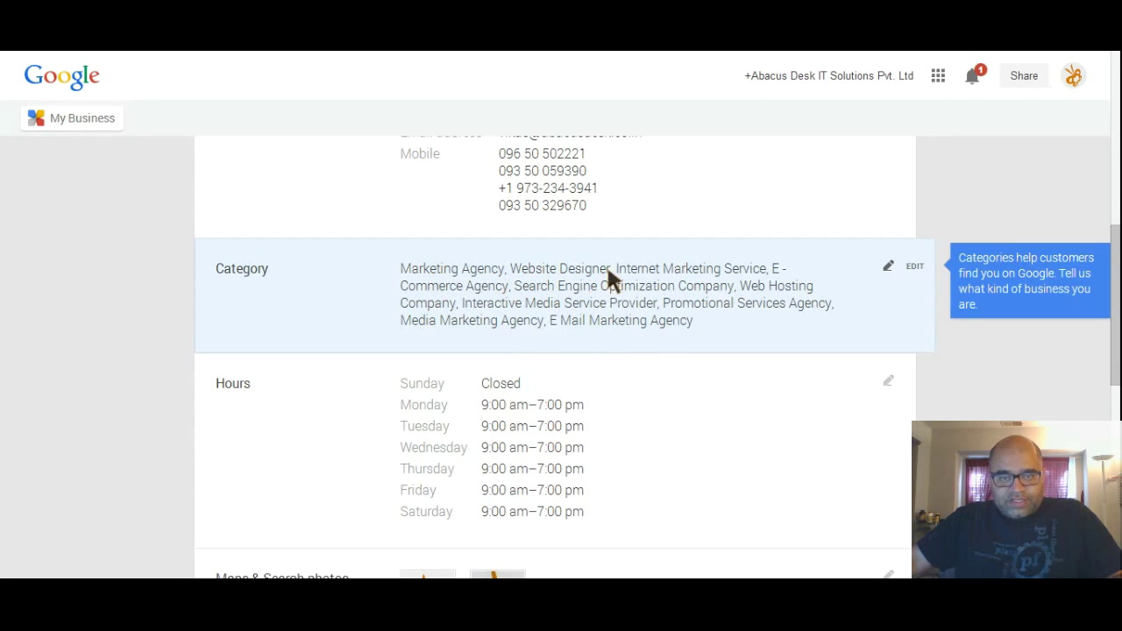
scroll(692, 417, "down", 1)
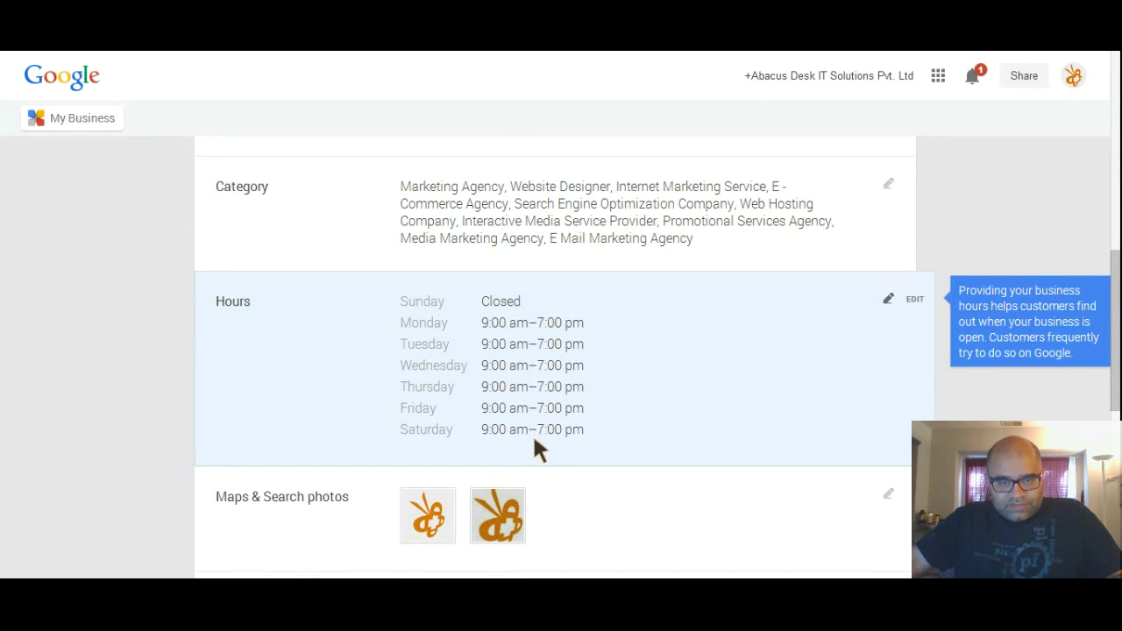
scroll(537, 449, "down", 1)
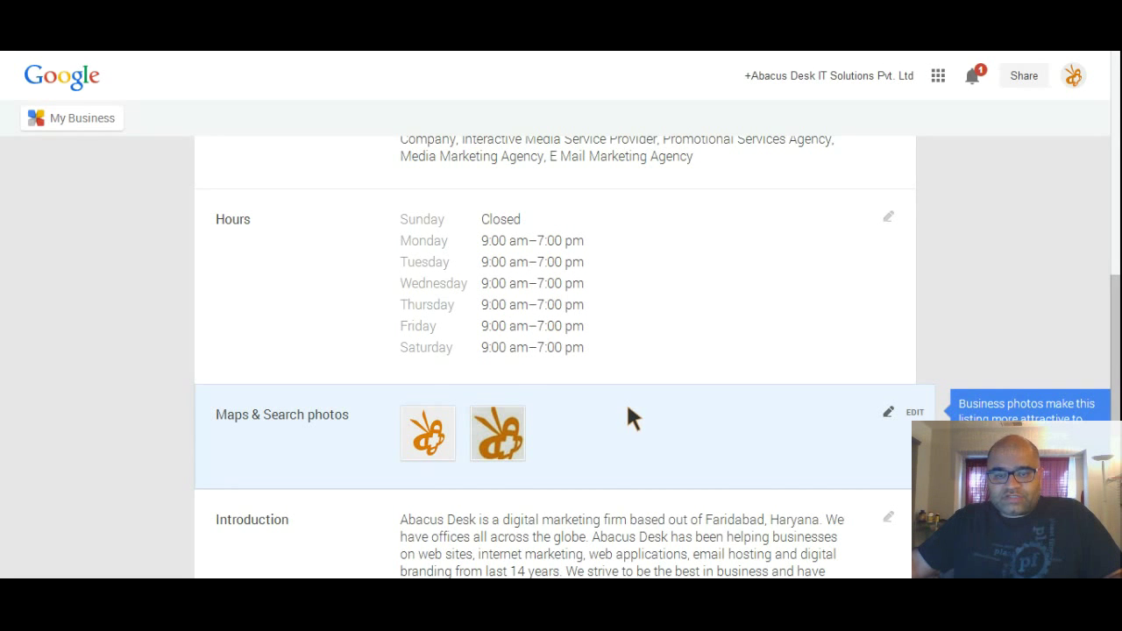
scroll(625, 418, "down", 1)
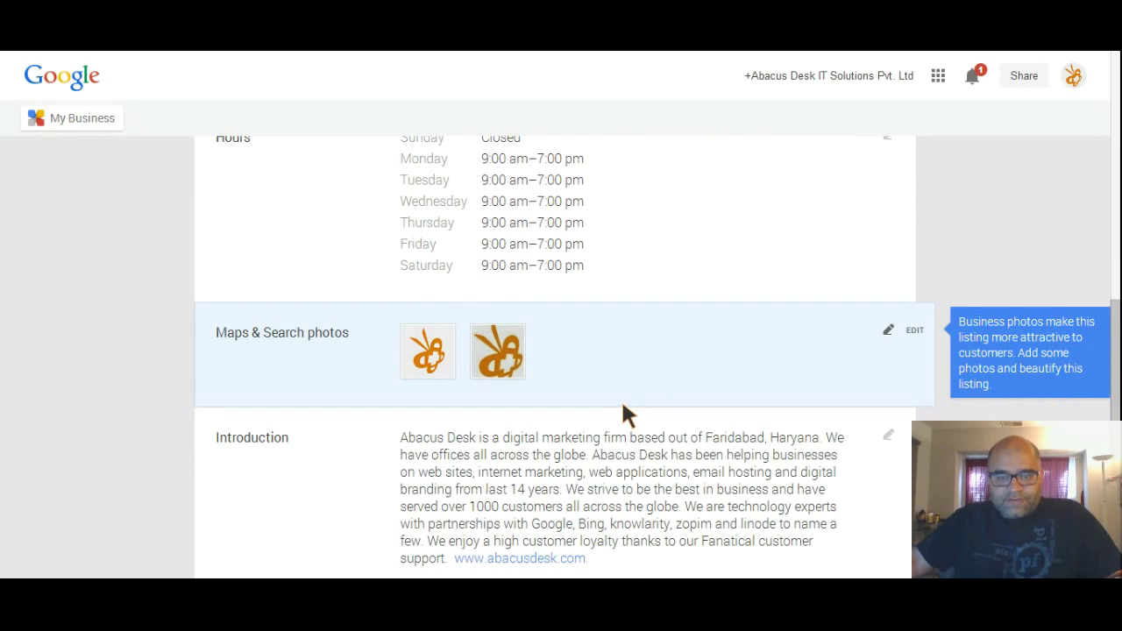
scroll(622, 406, "down", 2)
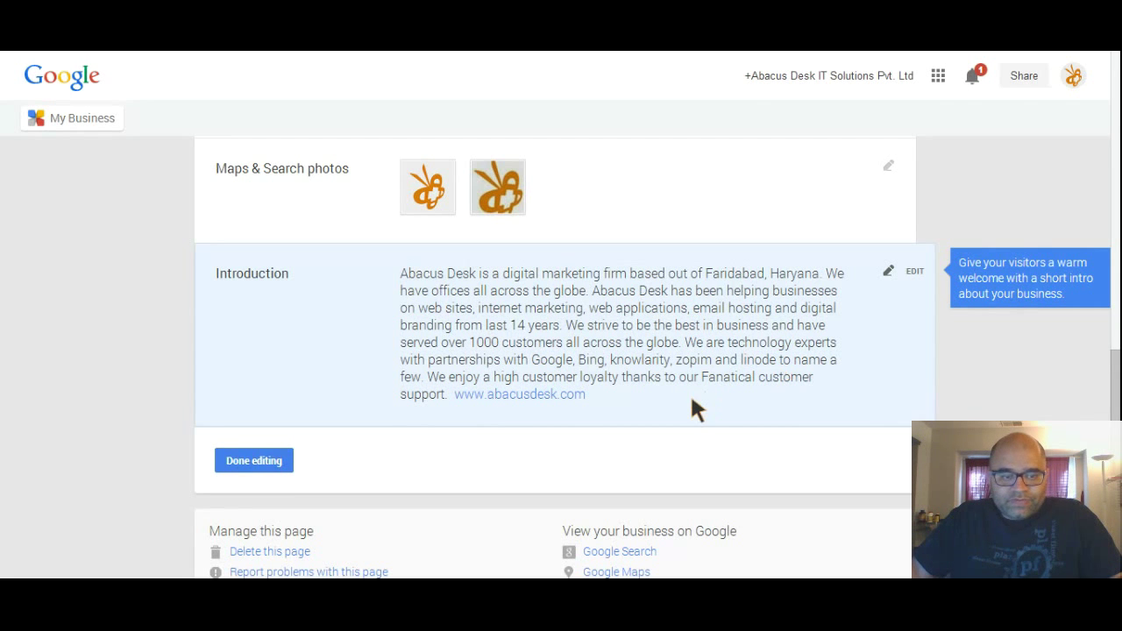
scroll(684, 405, "up", 15)
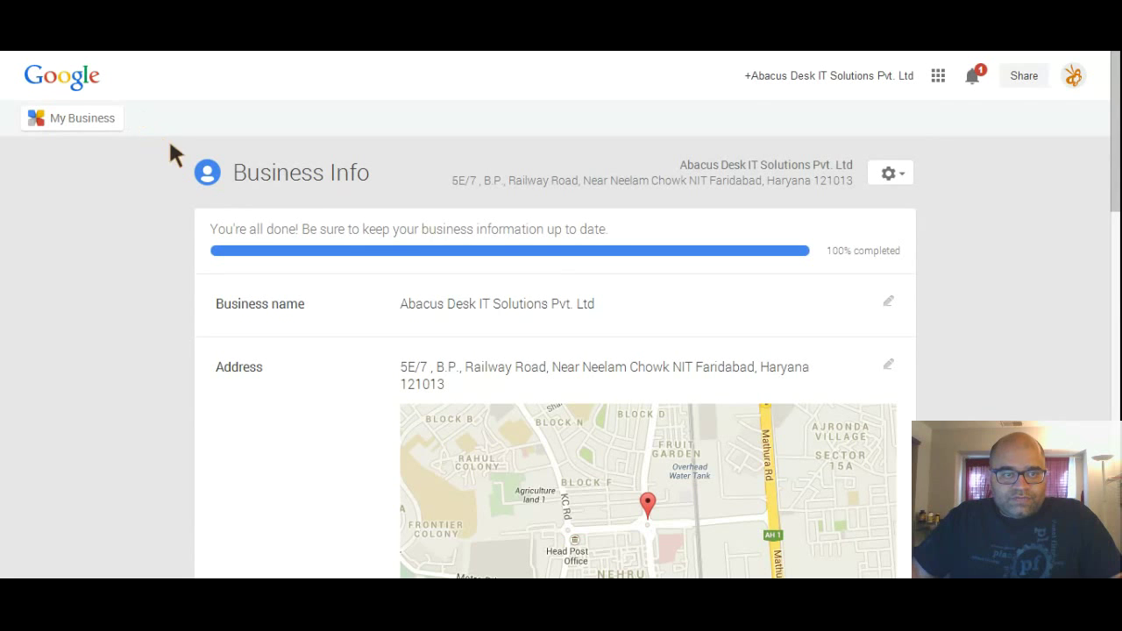
Step: Return to the My Business dashboard and review its Insights, Reviews, Google Analytics and YouTube cards
left_click(98, 116)
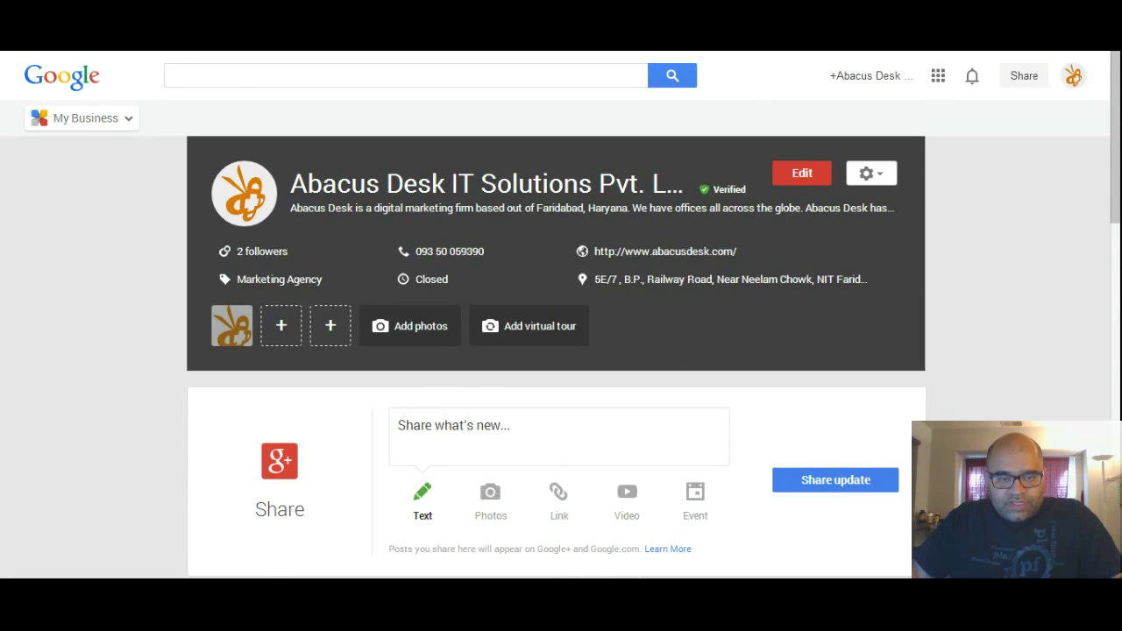
scroll(747, 439, "down", 2)
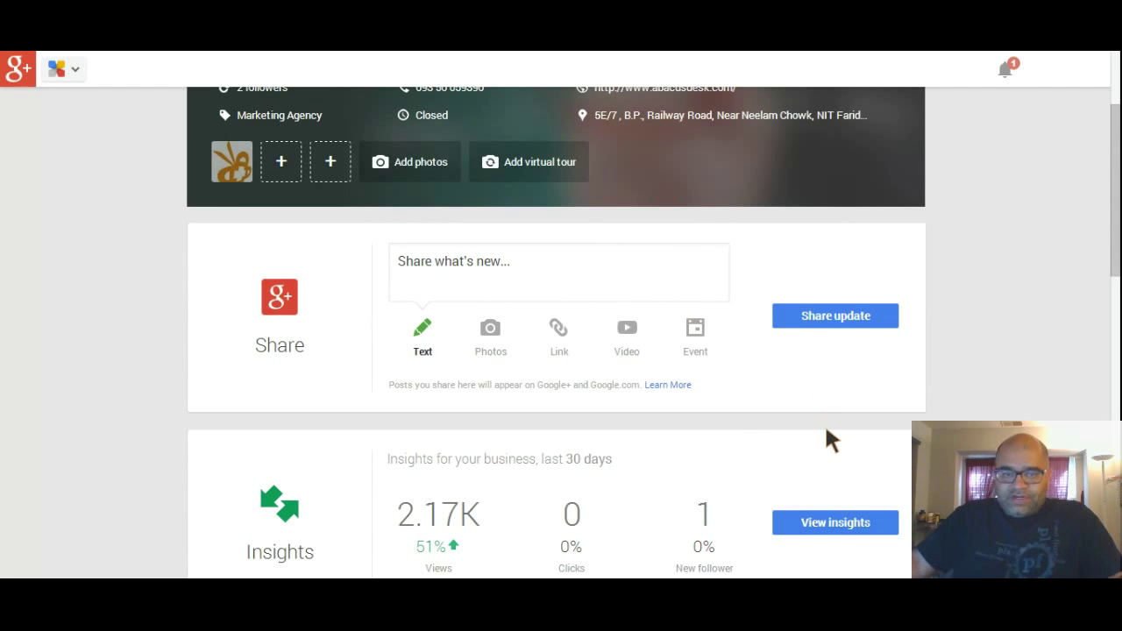
scroll(846, 426, "down", 3)
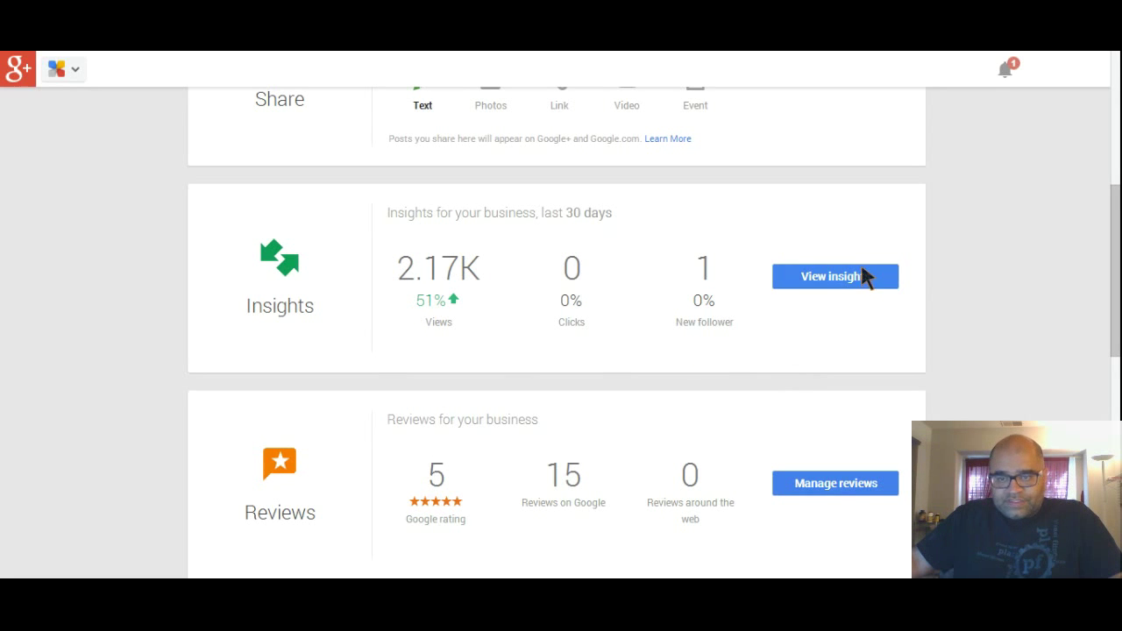
scroll(717, 303, "down", 2)
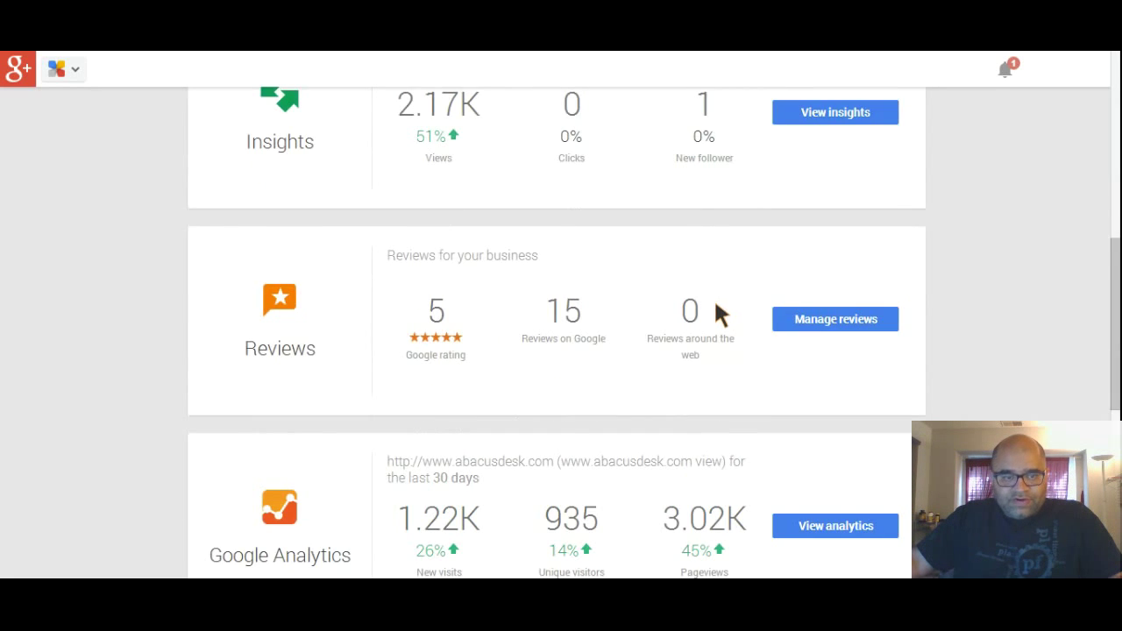
scroll(715, 309, "down", 1)
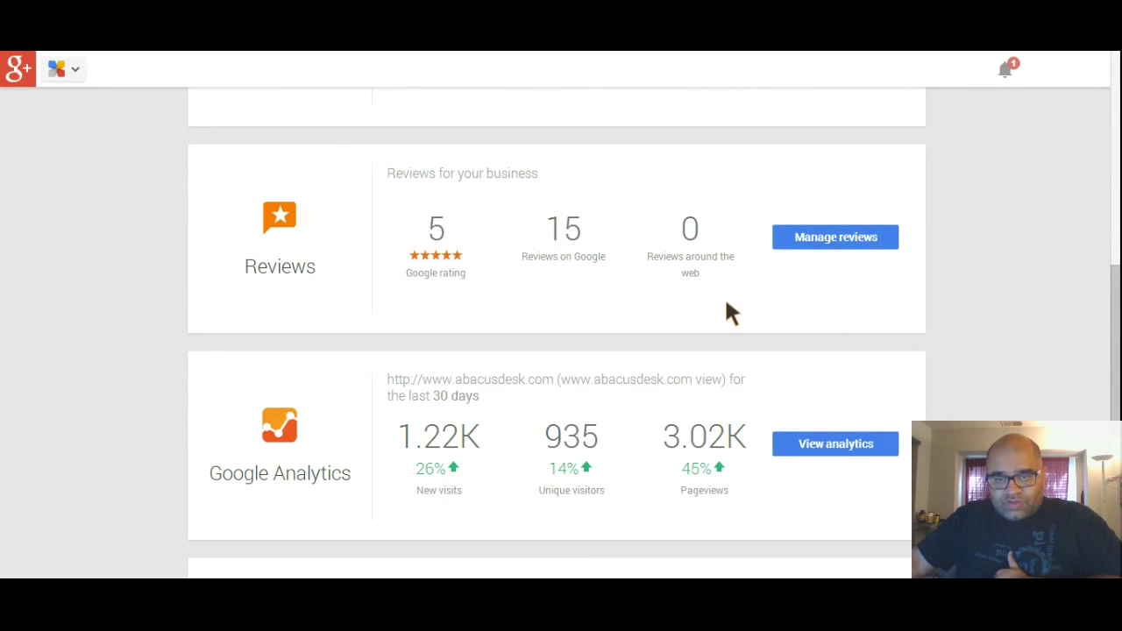
scroll(726, 305, "down", 2)
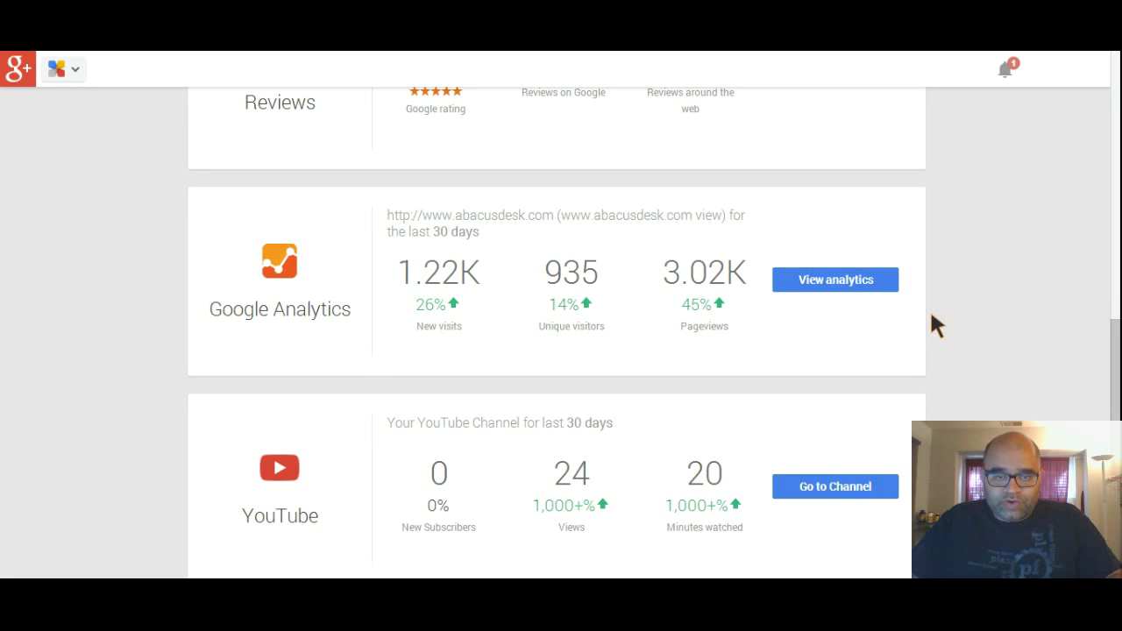
scroll(932, 316, "down", 1)
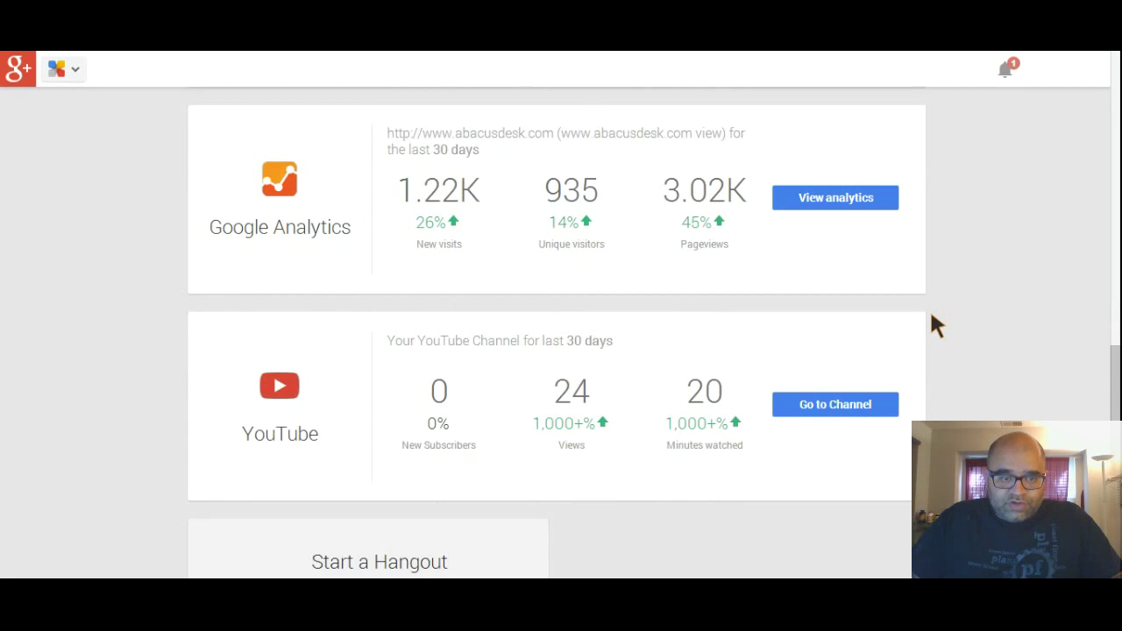
scroll(932, 317, "down", 1)
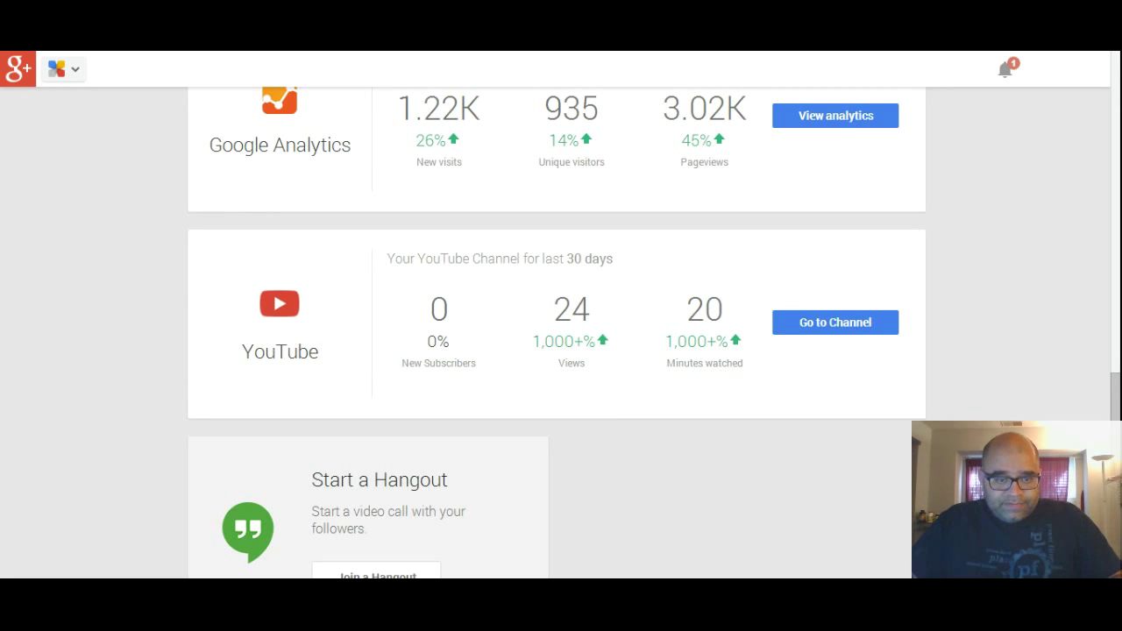
scroll(561, 333, "down", 2)
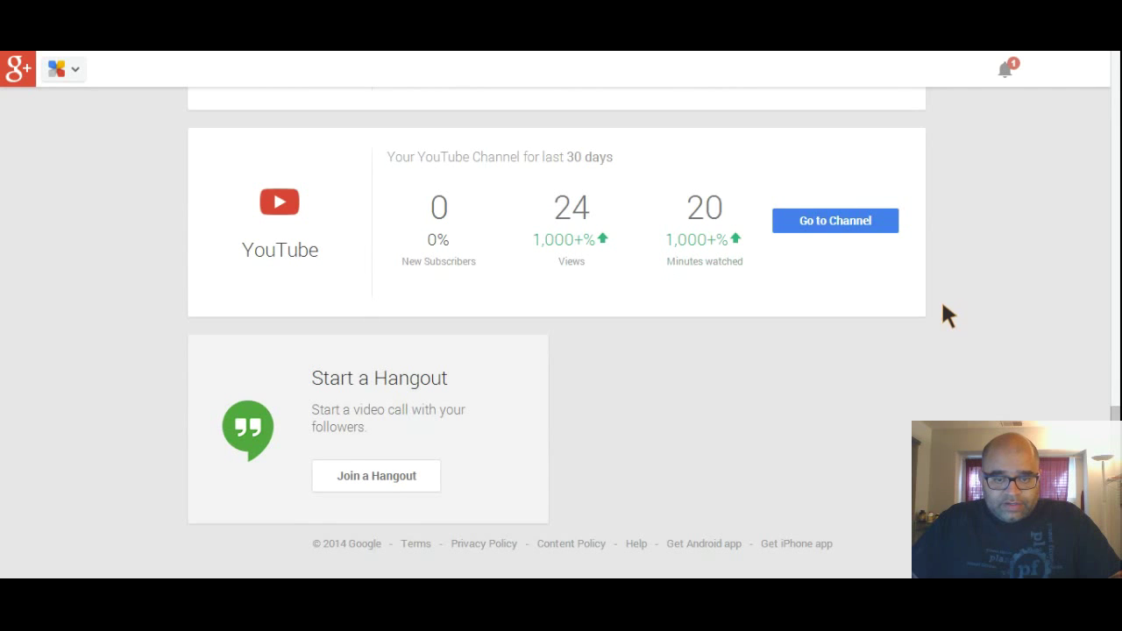
scroll(719, 399, "up", 15)
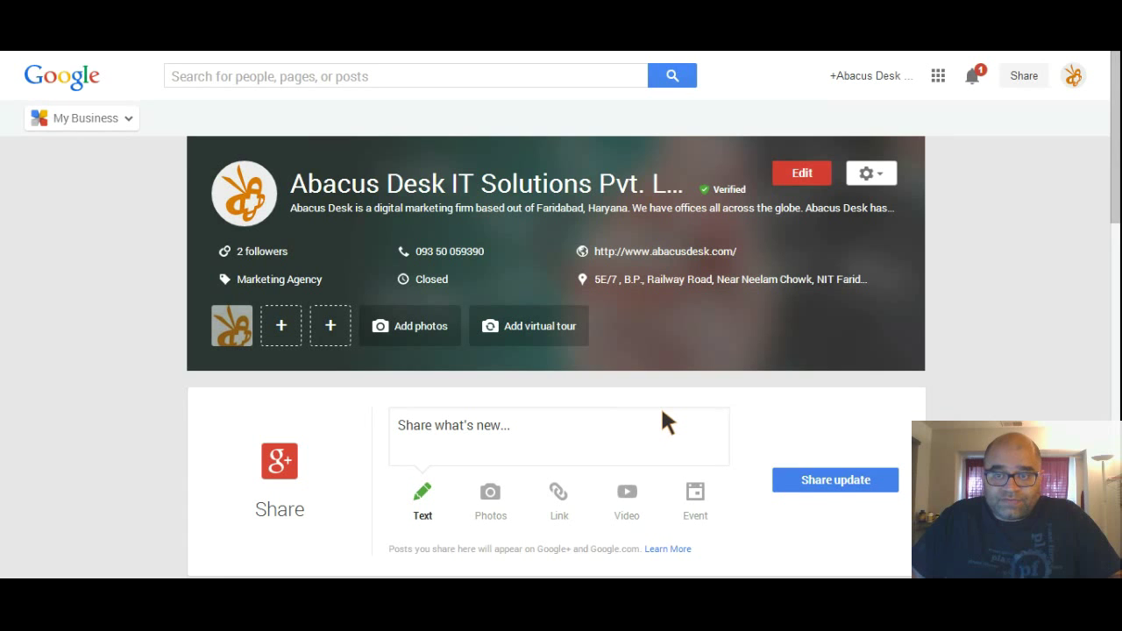
scroll(663, 414, "down", 7)
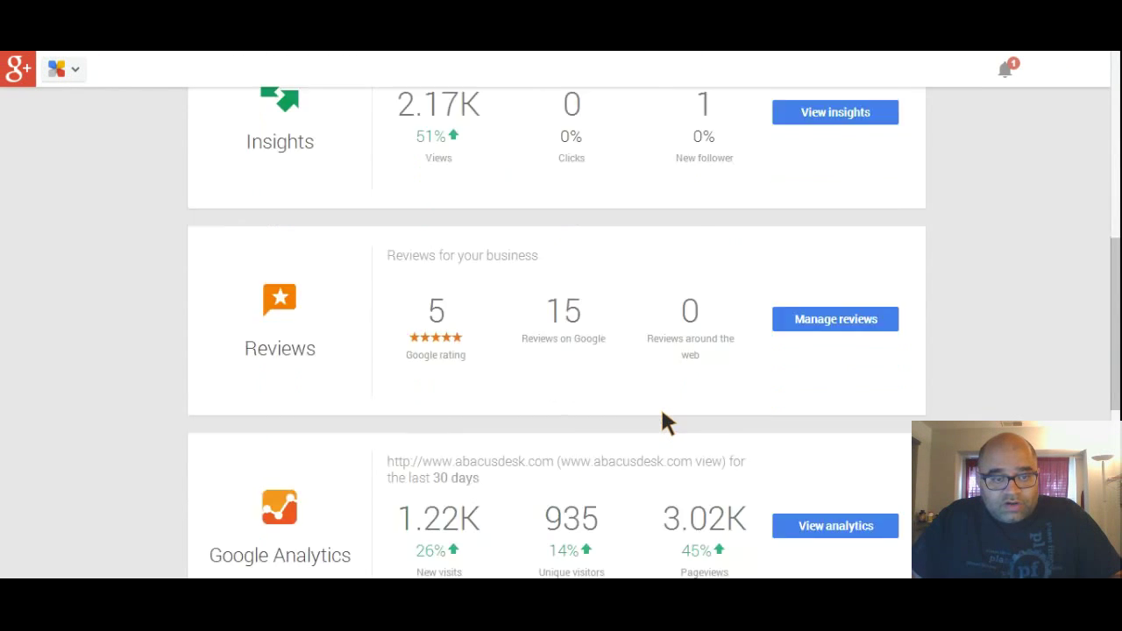
scroll(662, 414, "down", 4)
scroll(663, 414, "up", 12)
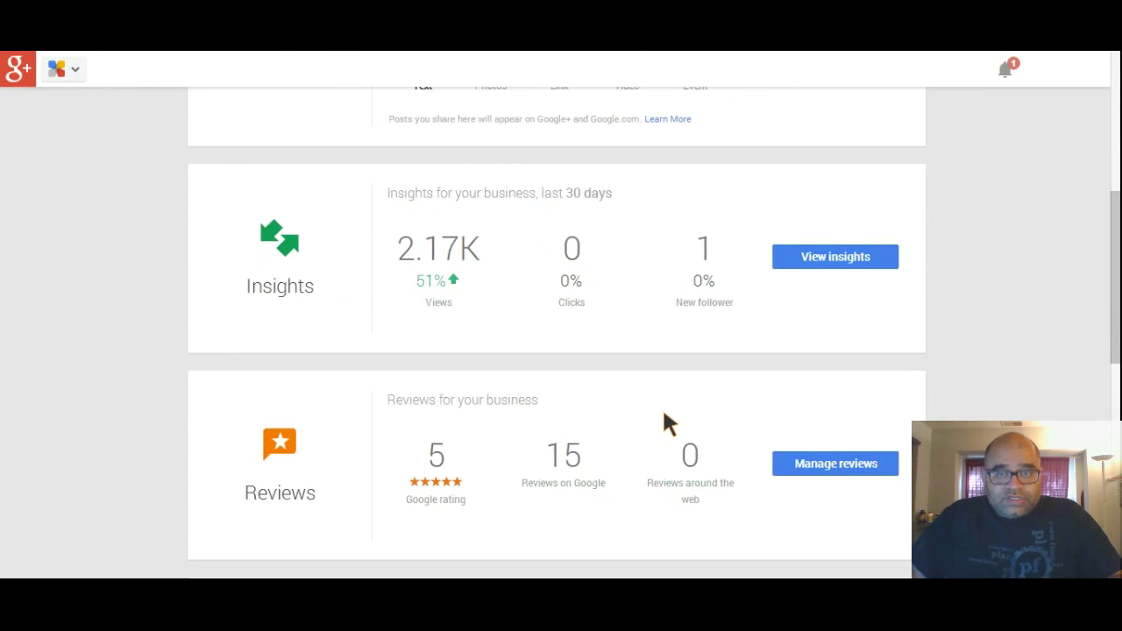
scroll(663, 415, "down", 5)
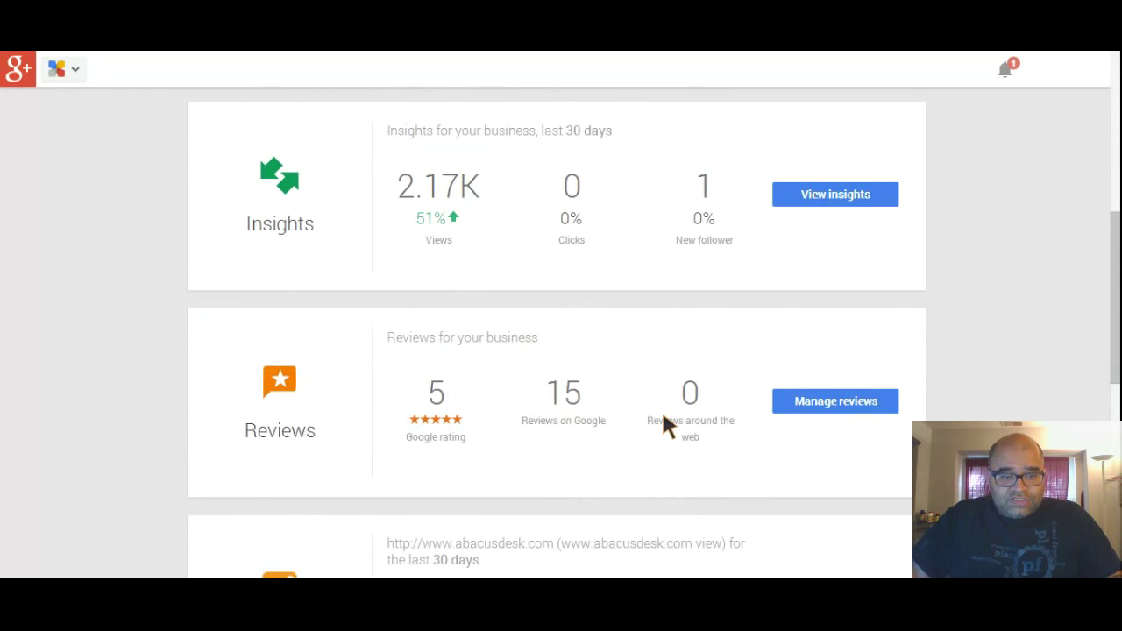
scroll(424, 451, "up", 5)
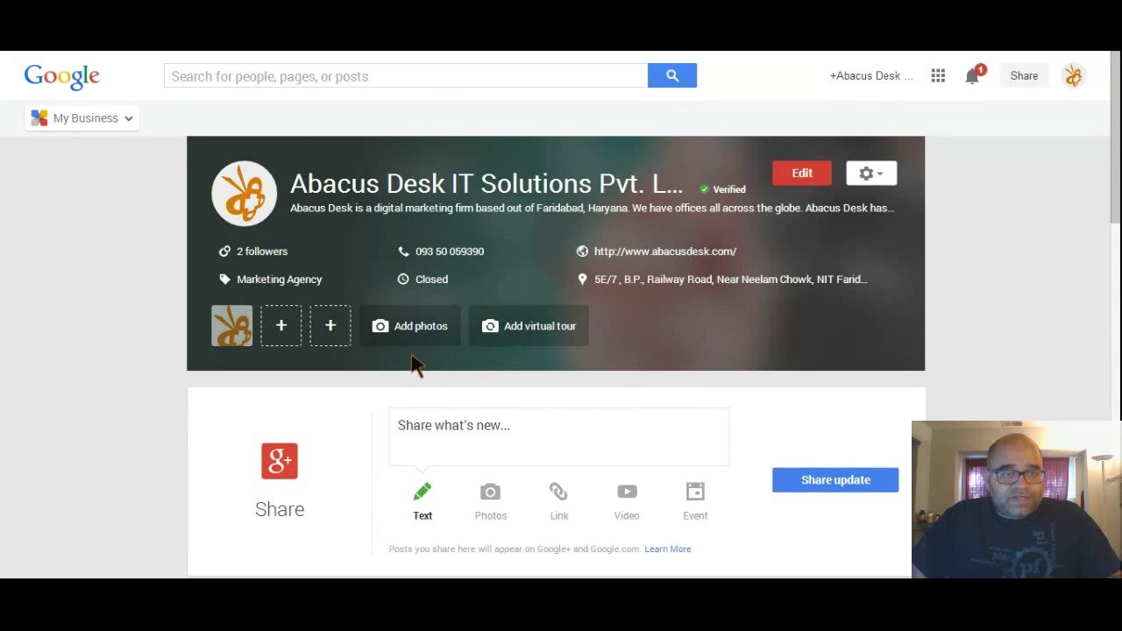
scroll(698, 293, "down", 6)
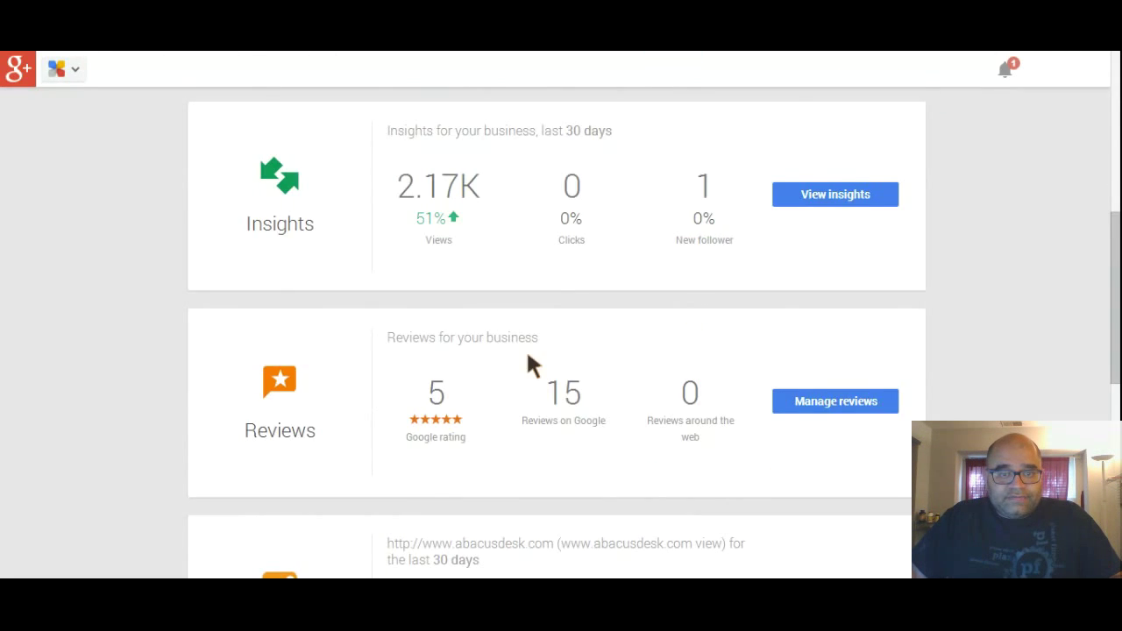
scroll(529, 363, "up", 3)
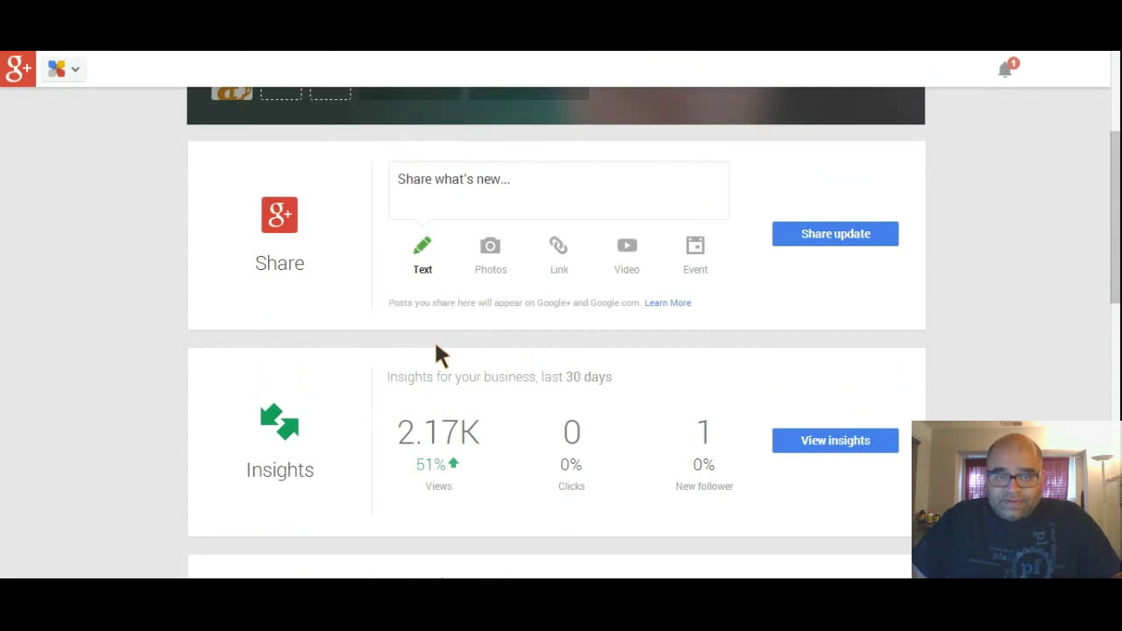
left_click(471, 173)
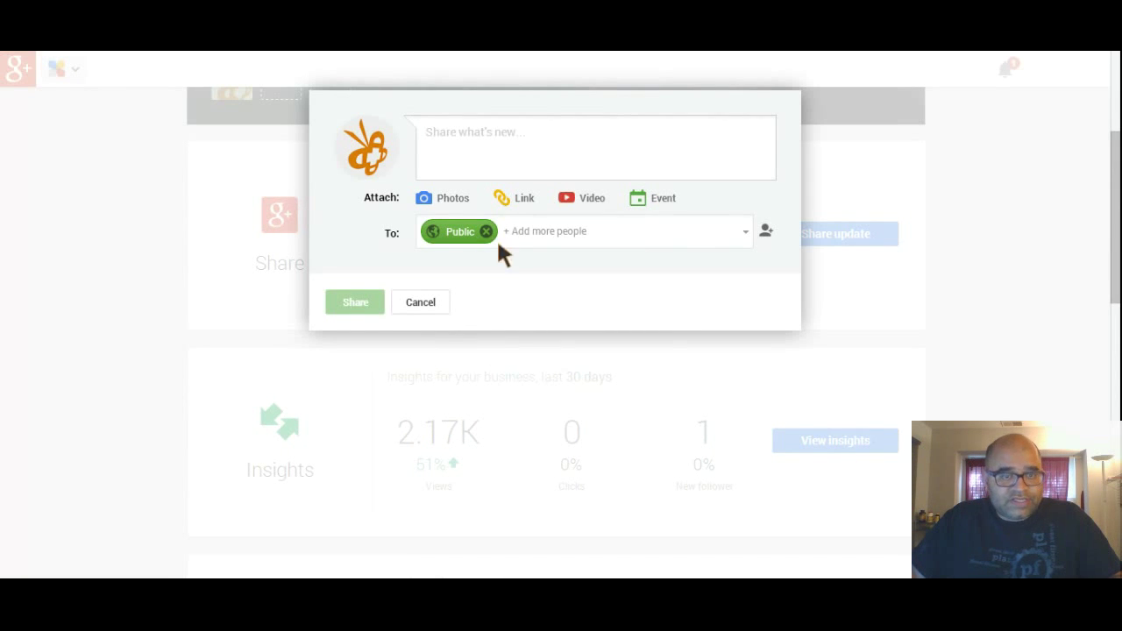
left_click(420, 303)
scroll(915, 376, "up", 3)
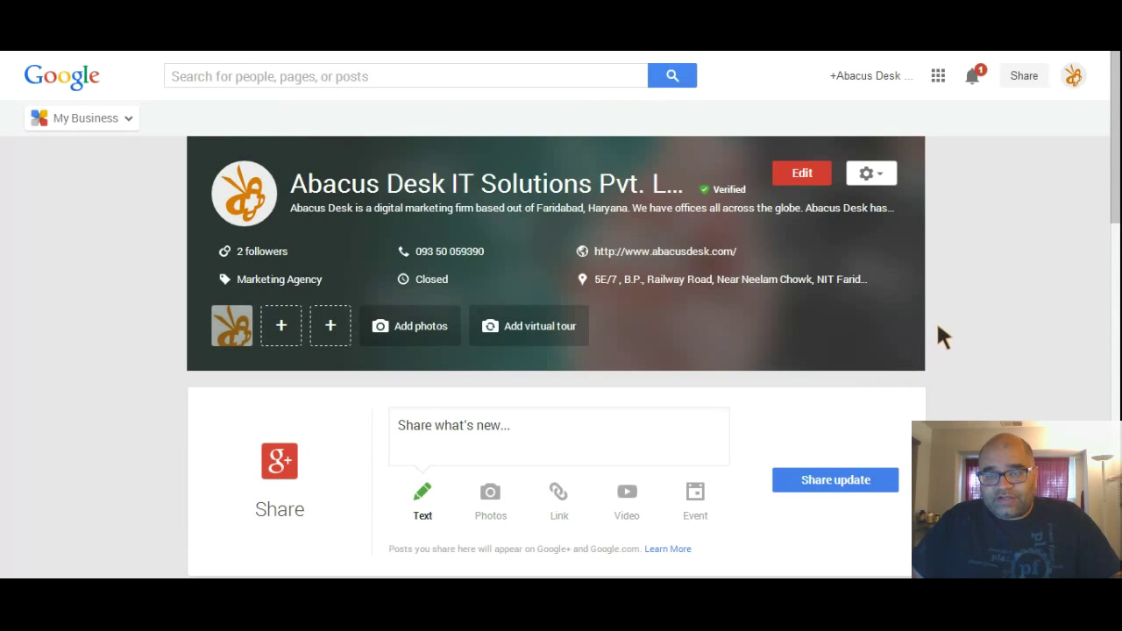